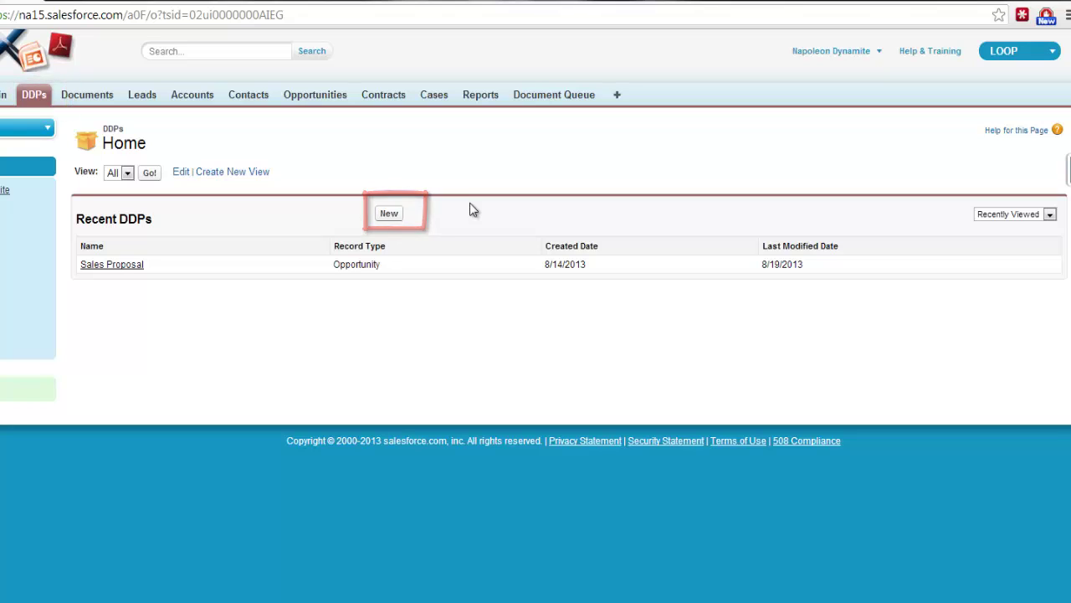
- Create a new DDP and name it Sales Proposal
{"action": "left_click", "coordinate": [389, 216]}
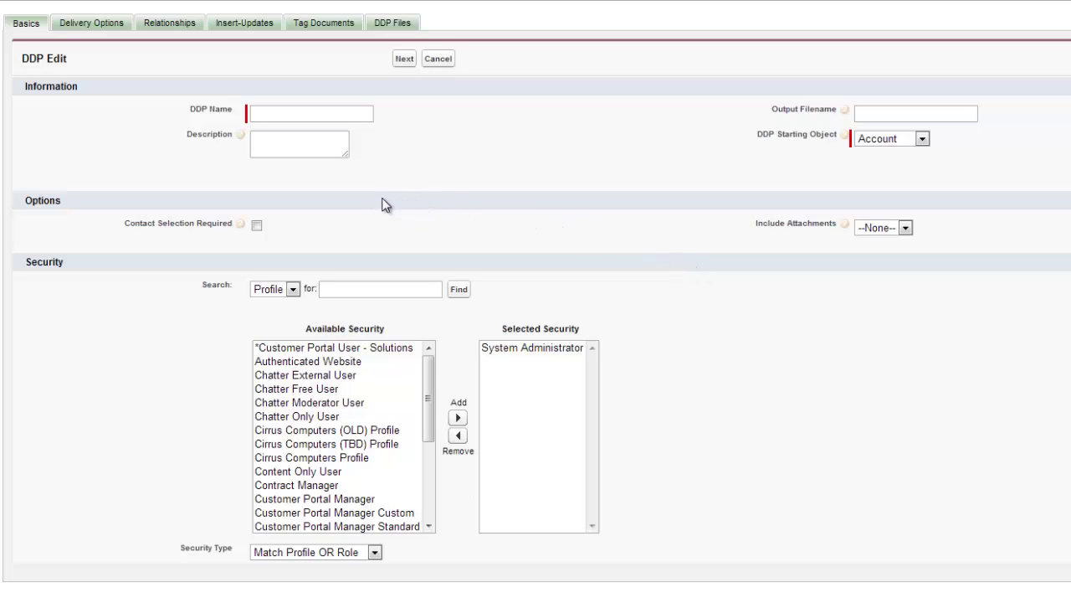
{"action": "left_click", "coordinate": [309, 118]}
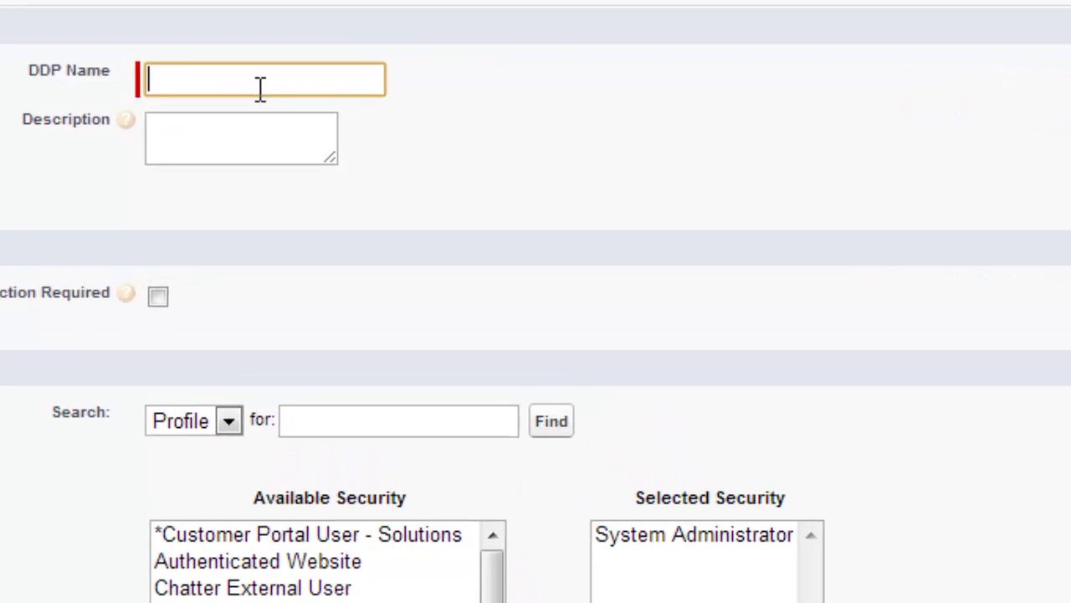
{"action": "type", "text": "Sales Proposal"}
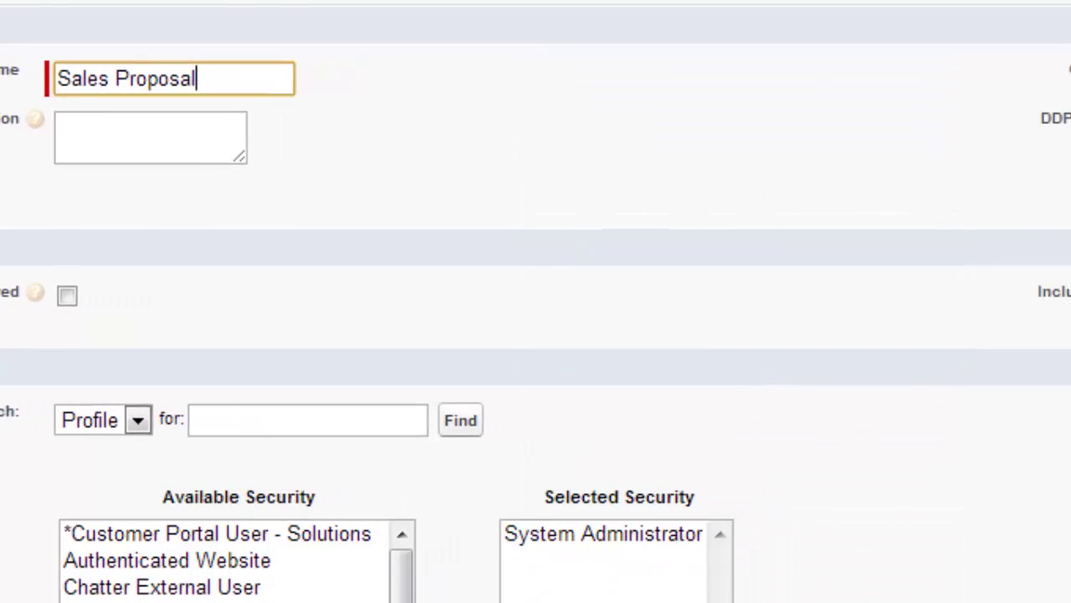
- Set the DDP's output filename to "Proposal for <<Account_Name>>"
{"action": "left_click", "coordinate": [1046, 75]}
{"action": "type", "text": "Pr"}
{"action": "type", "text": "o"}
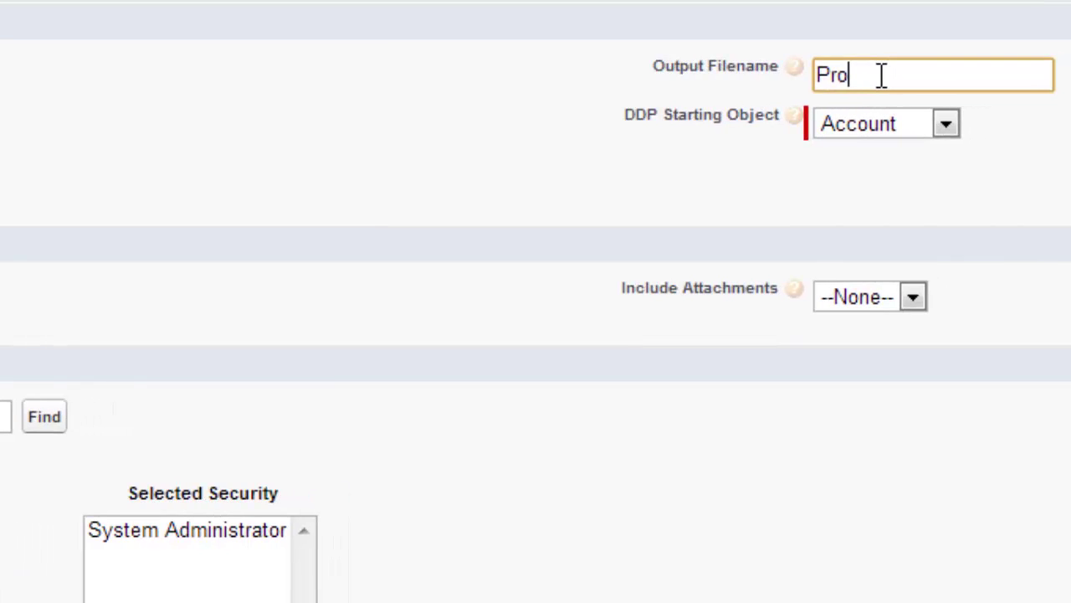
{"action": "type", "text": "posal for "}
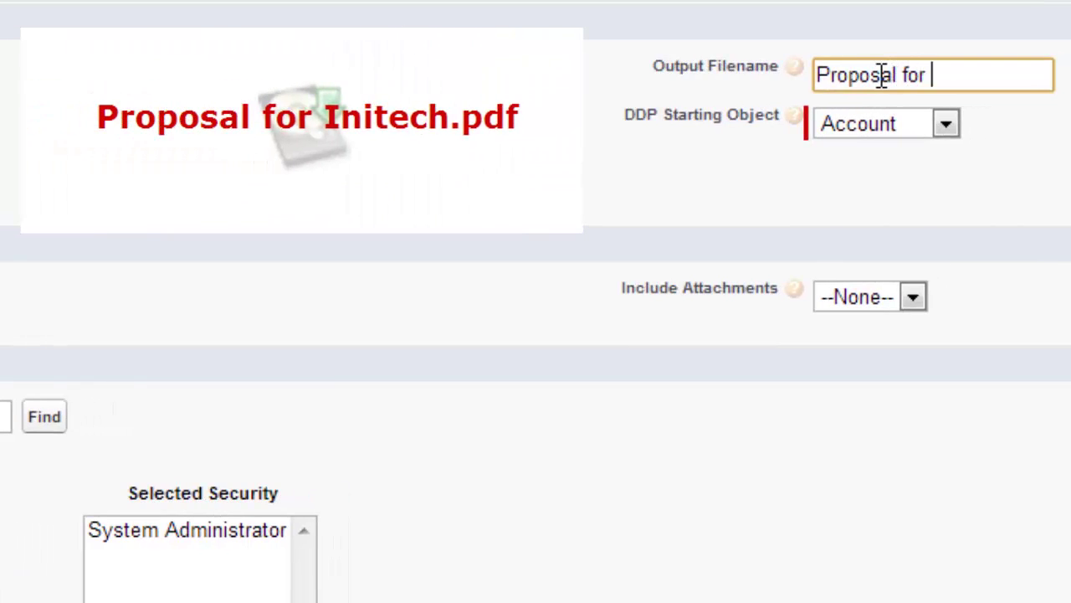
{"action": "type", "text": "<<Account_Name"}
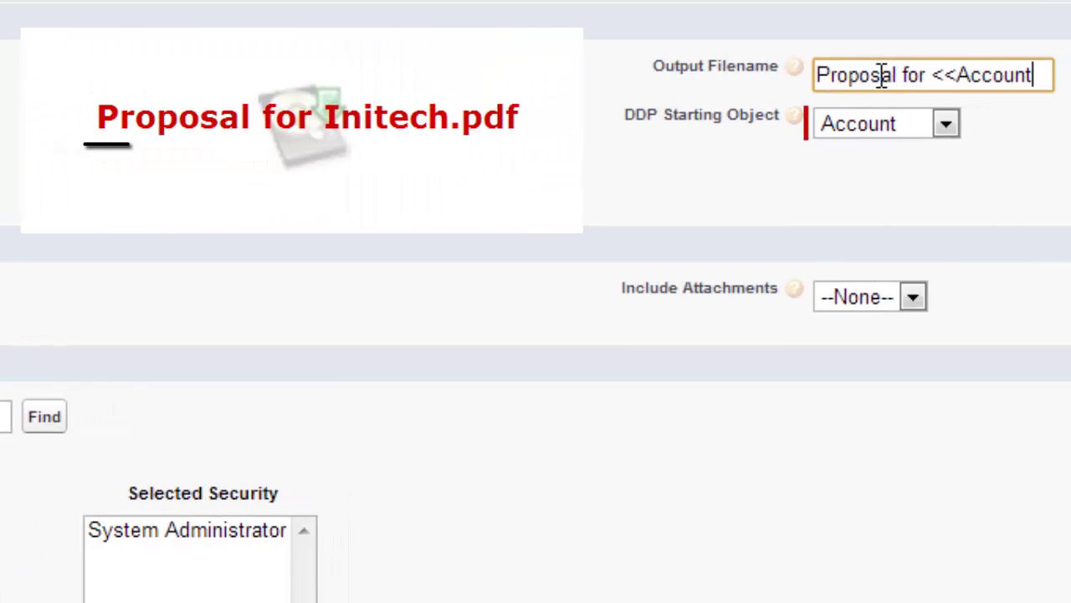
{"action": "type", "text": ">>"}
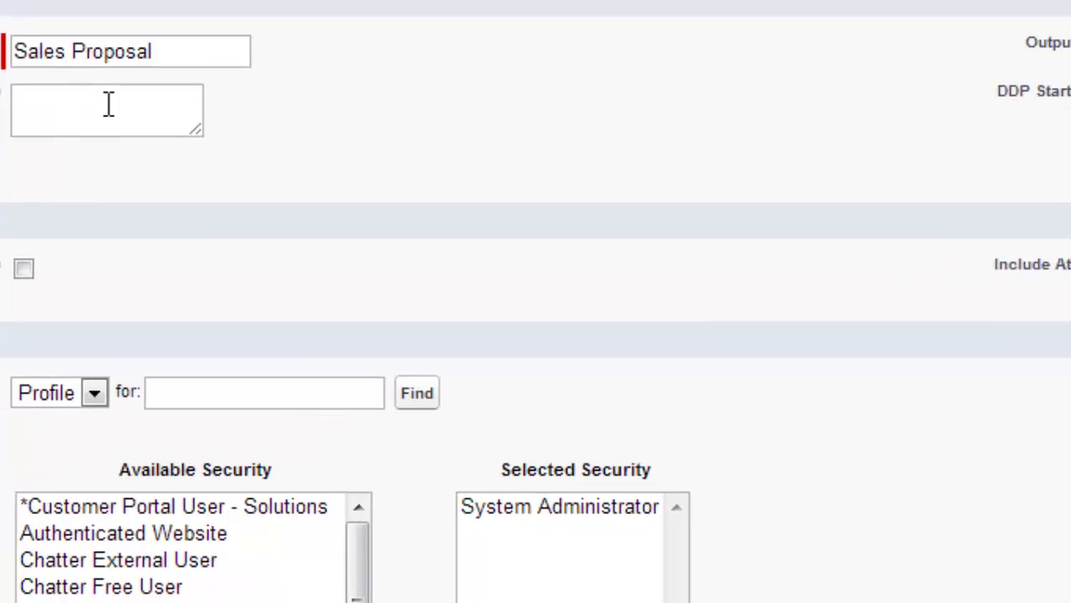
- Enter the DDP description "Proposal for demo video." and enlarge the description box slightly
{"action": "left_click", "coordinate": [48, 96]}
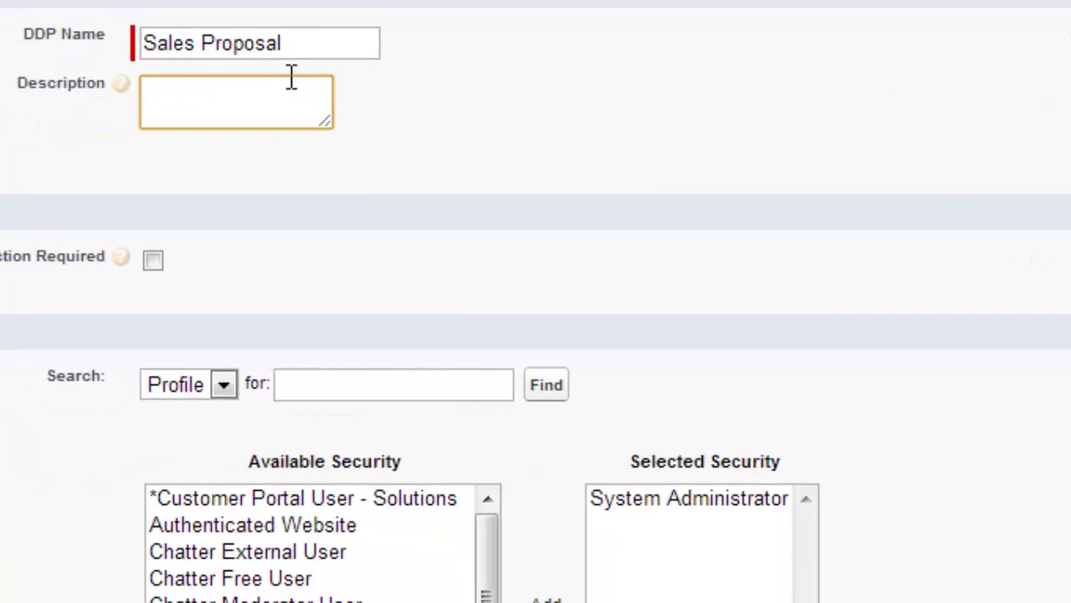
{"action": "type", "text": "Proposal for demo video"}
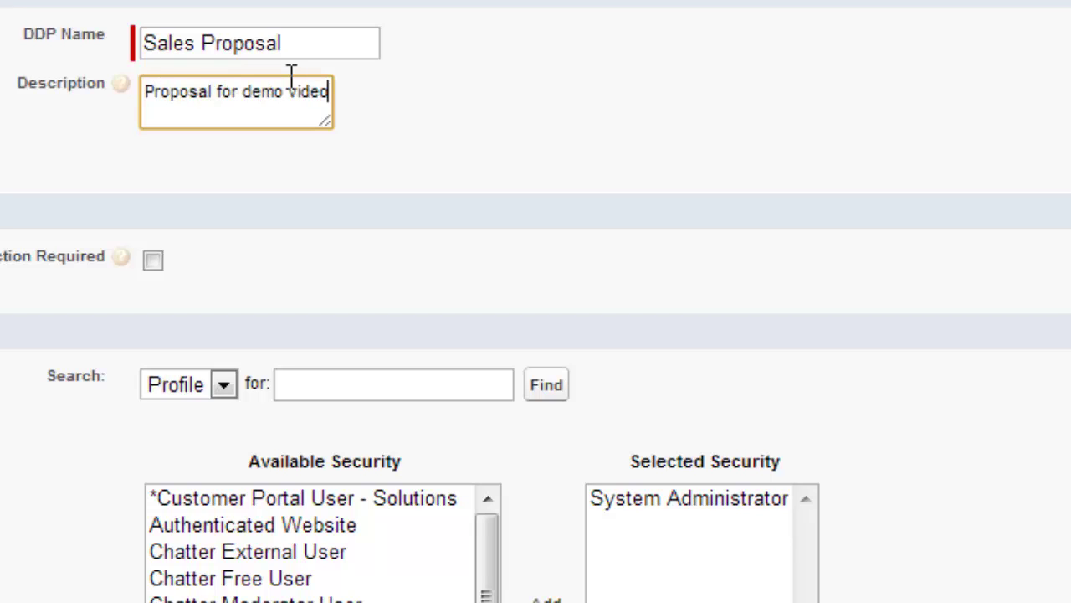
{"action": "type", "text": "."}
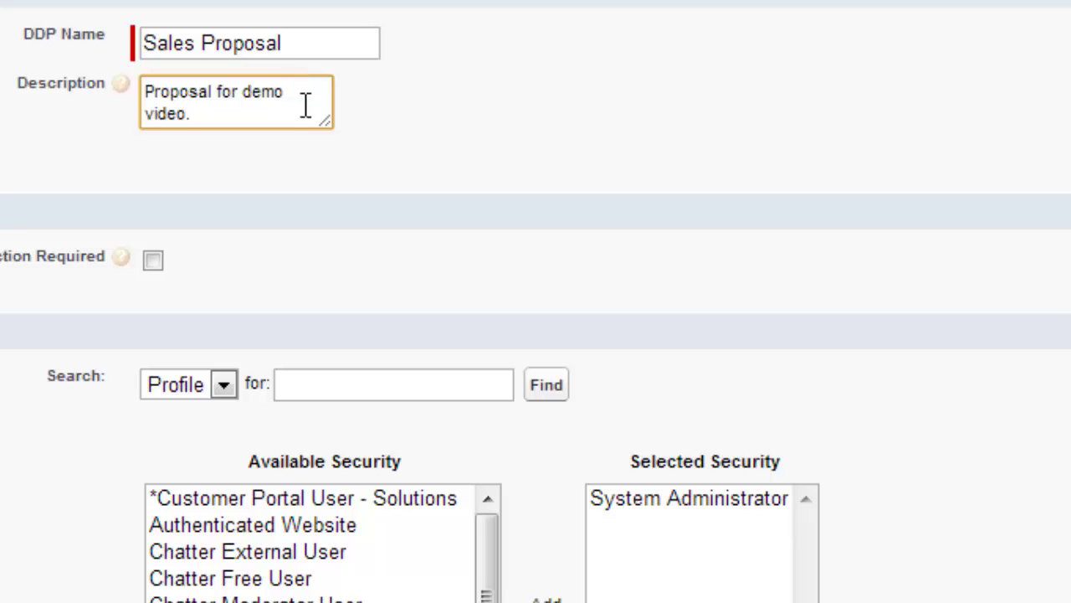
{"action": "left_click_drag", "start_coordinate": [313, 124], "coordinate": [335, 149]}
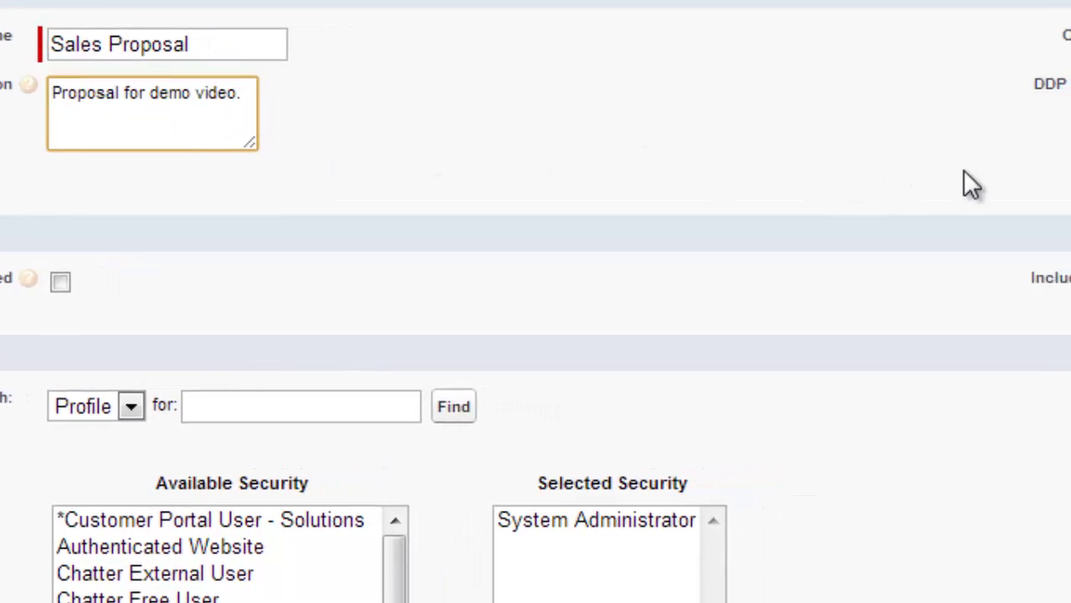
- Set the DDP starting object to Opportunity and make contact selection required
{"action": "left_click", "coordinate": [1029, 95]}
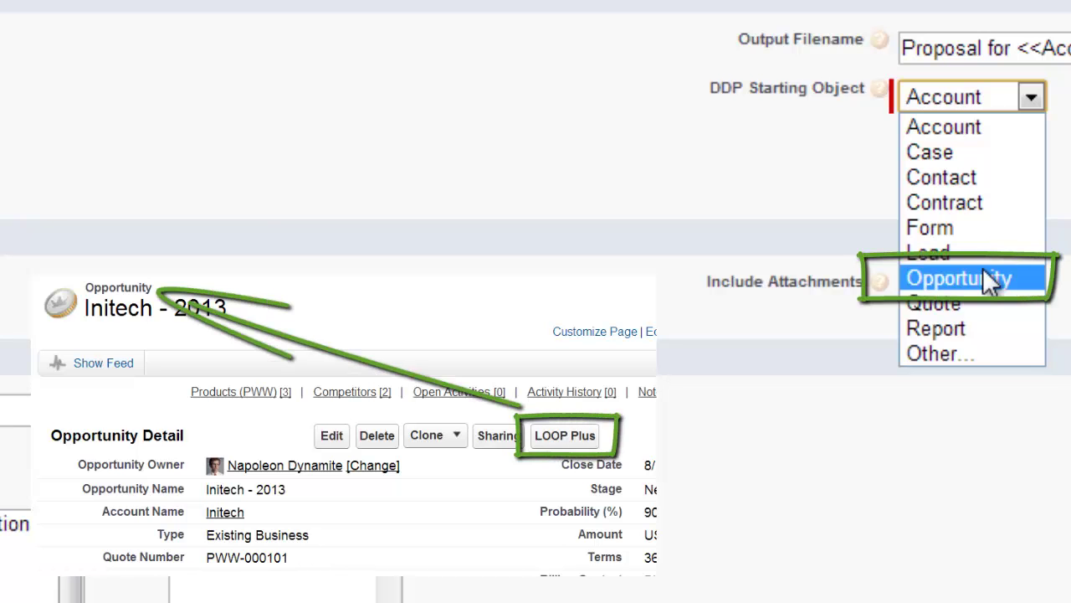
{"action": "left_click", "coordinate": [984, 280]}
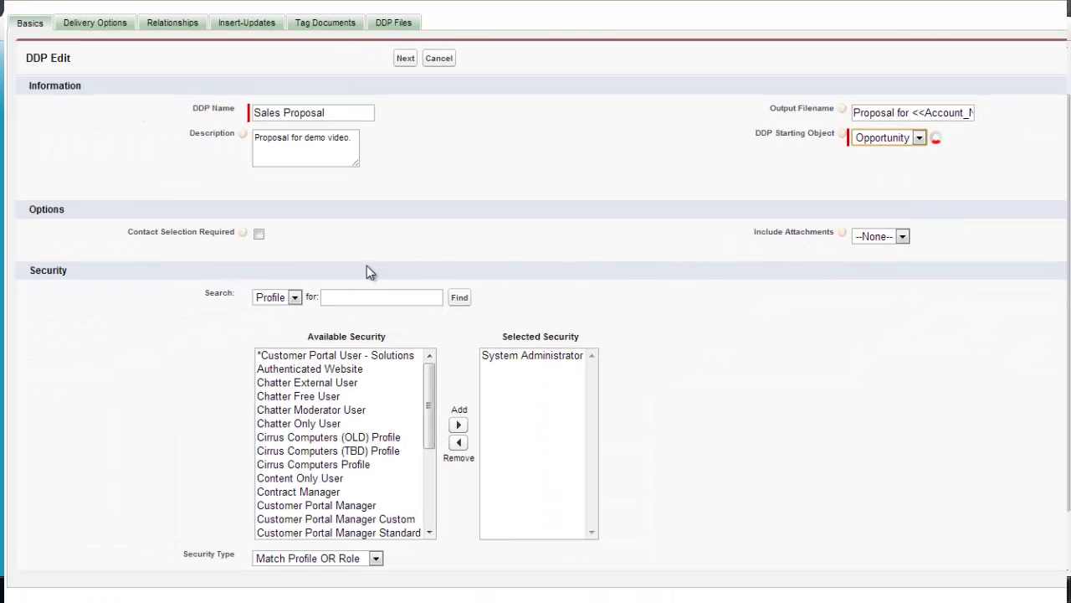
{"action": "left_click", "coordinate": [259, 223]}
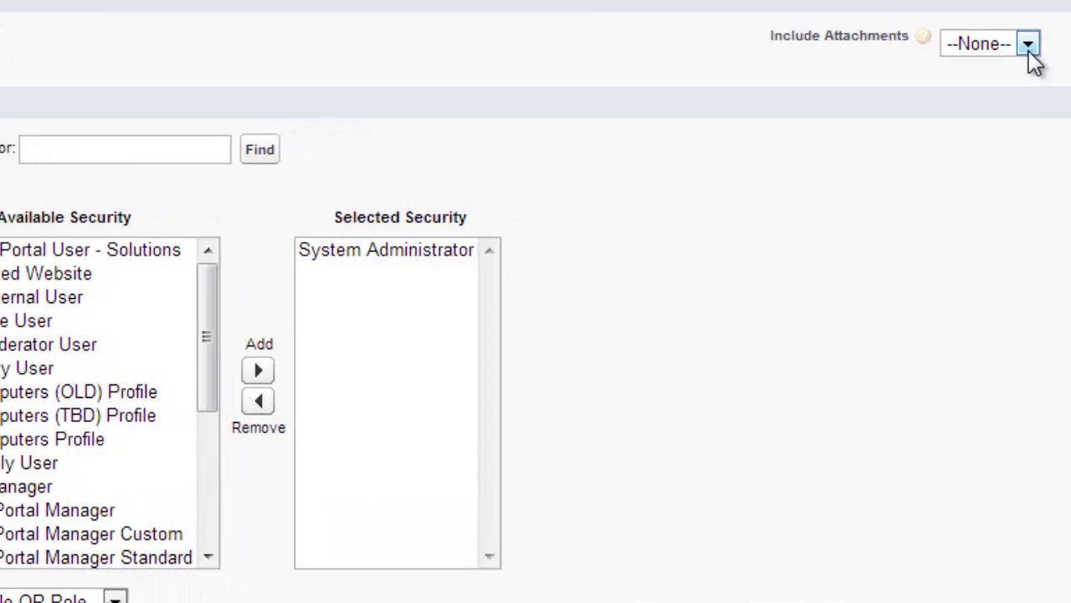
{"action": "left_click", "coordinate": [1027, 45]}
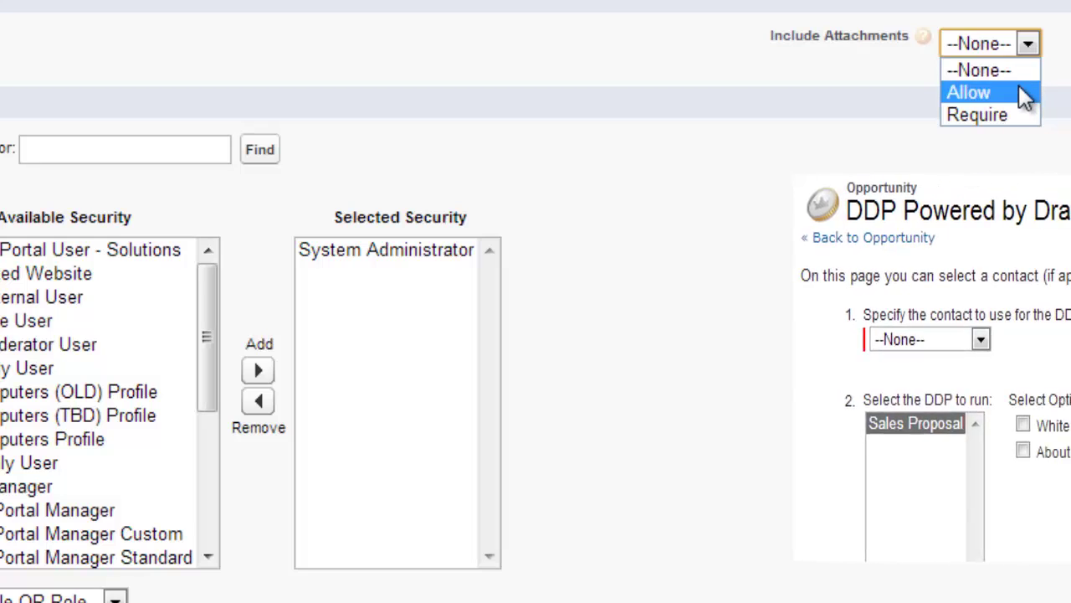
{"action": "left_click", "coordinate": [1023, 94]}
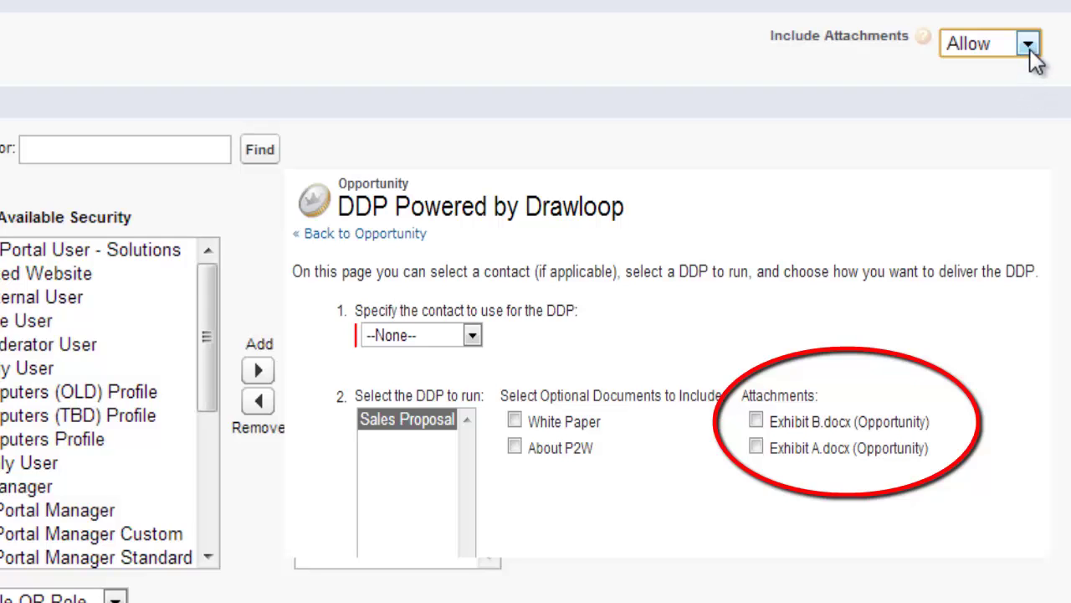
{"action": "left_click", "coordinate": [1029, 47]}
{"action": "left_click", "coordinate": [1028, 114]}
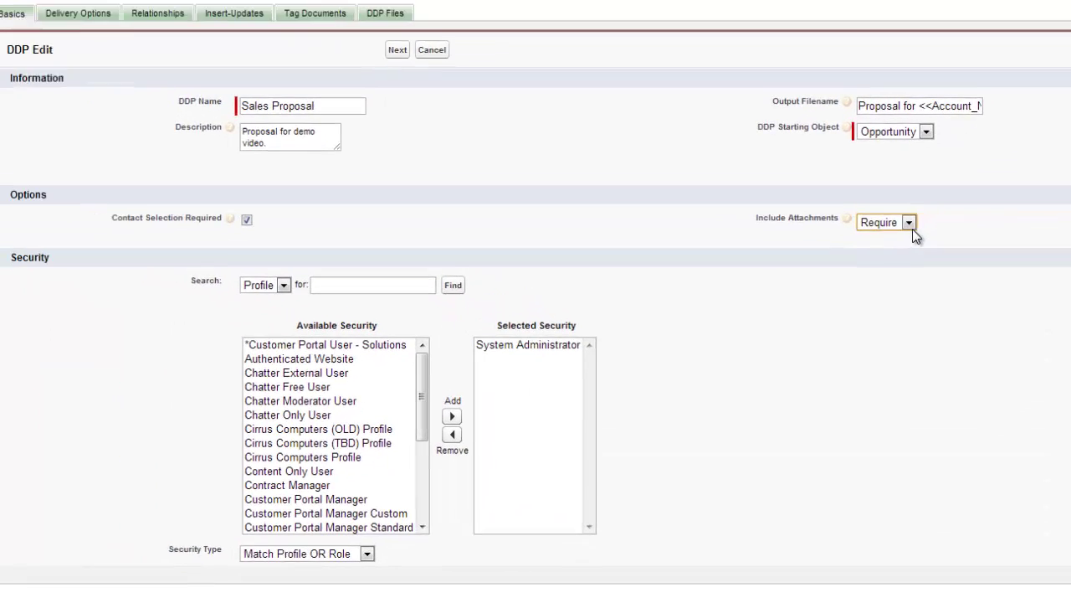
{"action": "left_click", "coordinate": [935, 182]}
{"action": "left_click", "coordinate": [925, 199]}
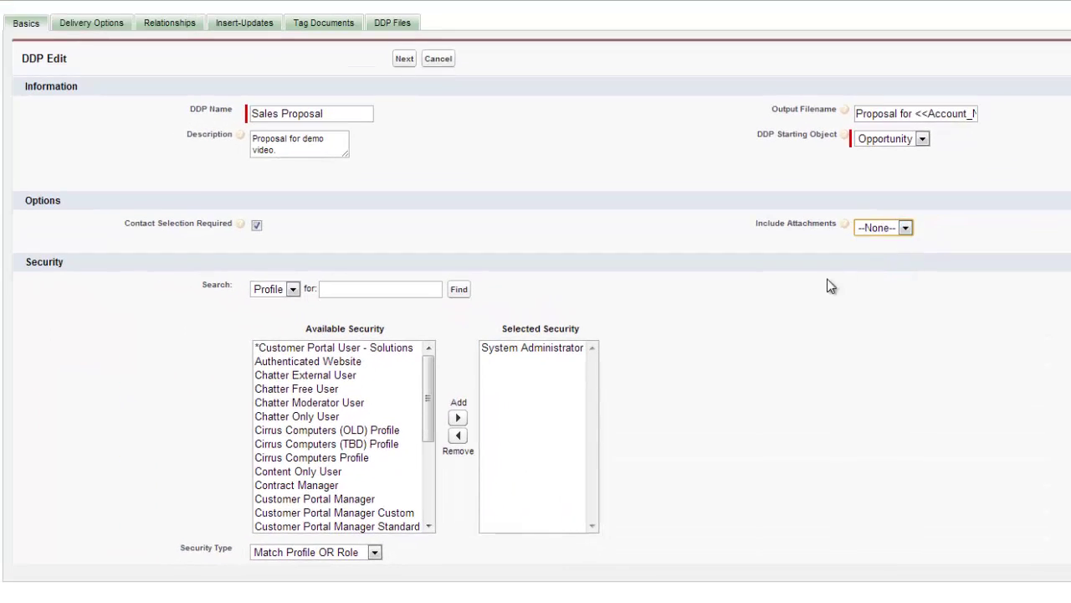
{"action": "left_click", "coordinate": [774, 310]}
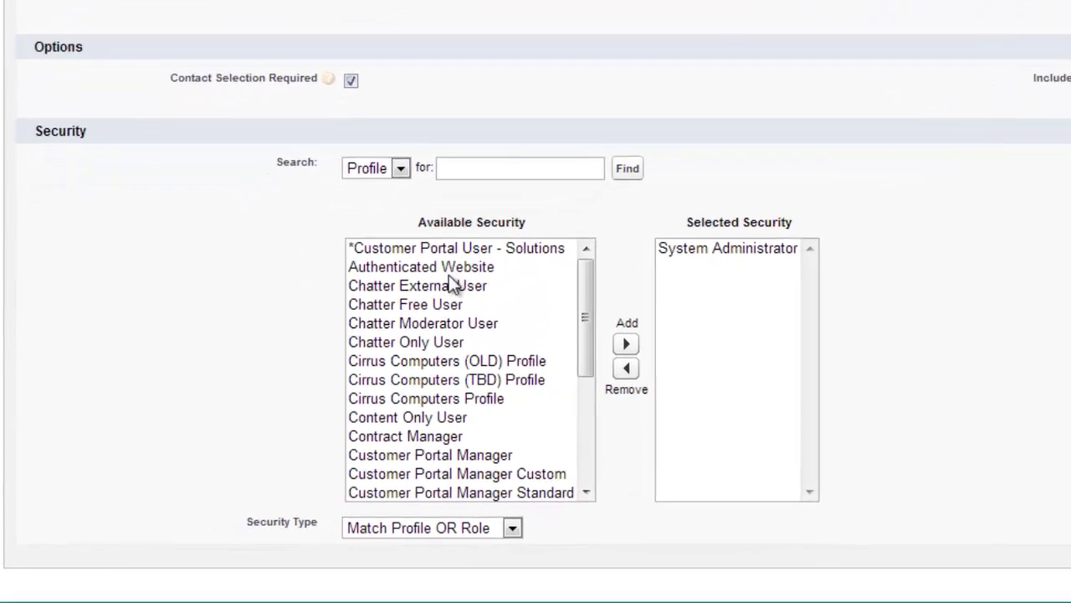
- Add the Contract Manager profile to the selected security and continue to the delivery options
{"action": "left_click", "coordinate": [479, 417]}
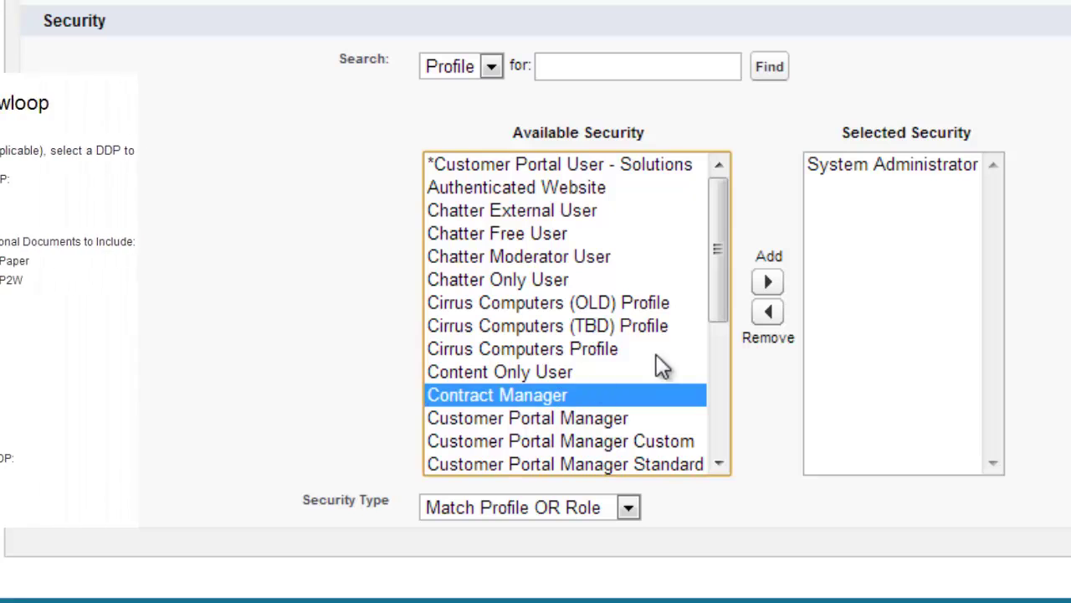
{"action": "left_click", "coordinate": [769, 286]}
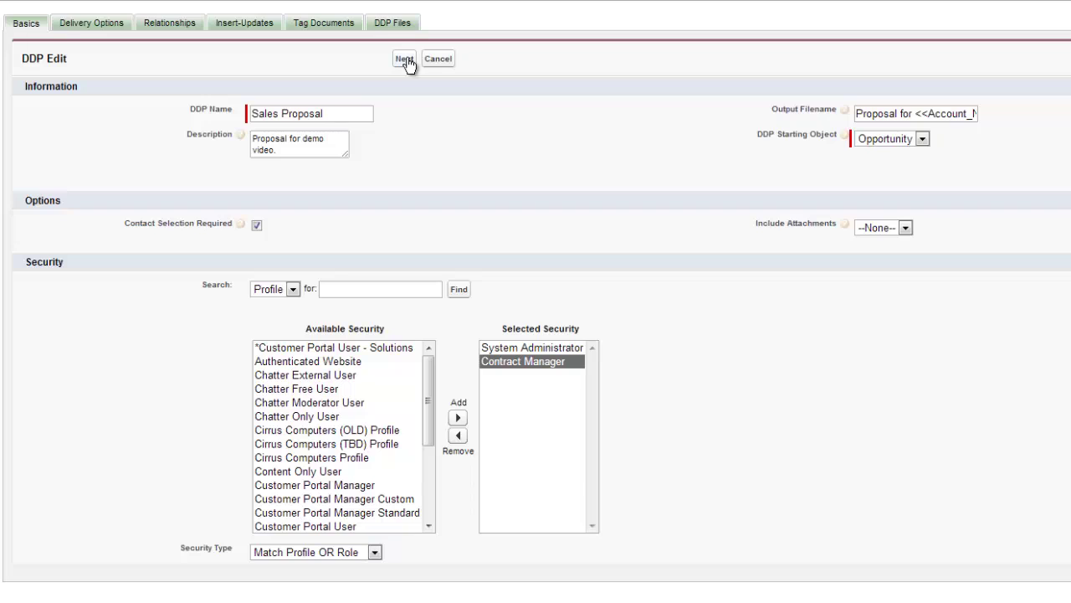
{"action": "left_click", "coordinate": [405, 58]}
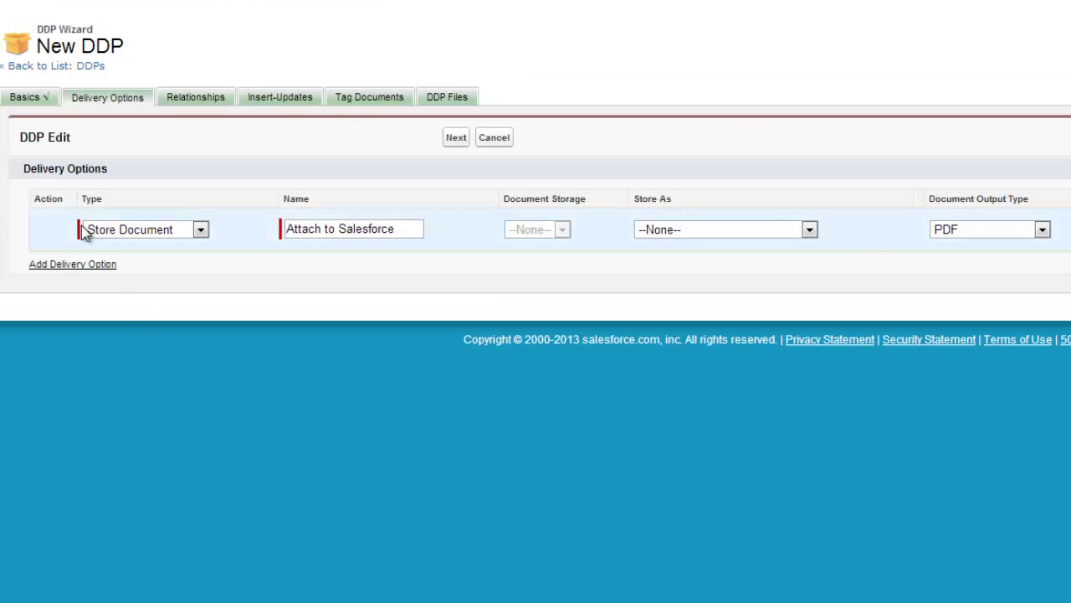
- Add two more delivery options, one of type Salesforce Email and one of type Download
{"action": "left_click", "coordinate": [88, 264]}
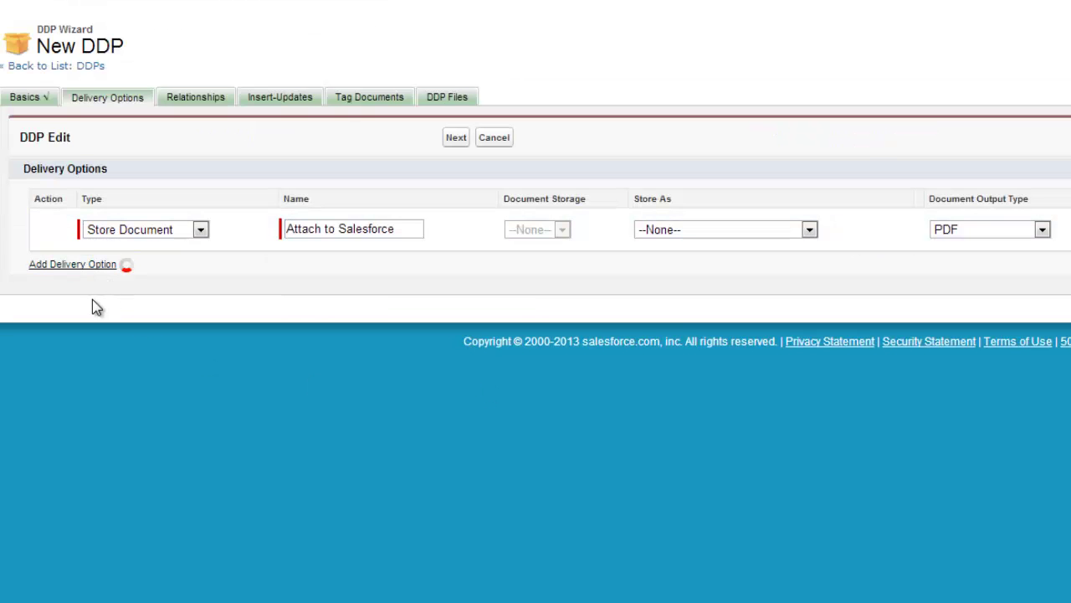
{"action": "left_click", "coordinate": [88, 308]}
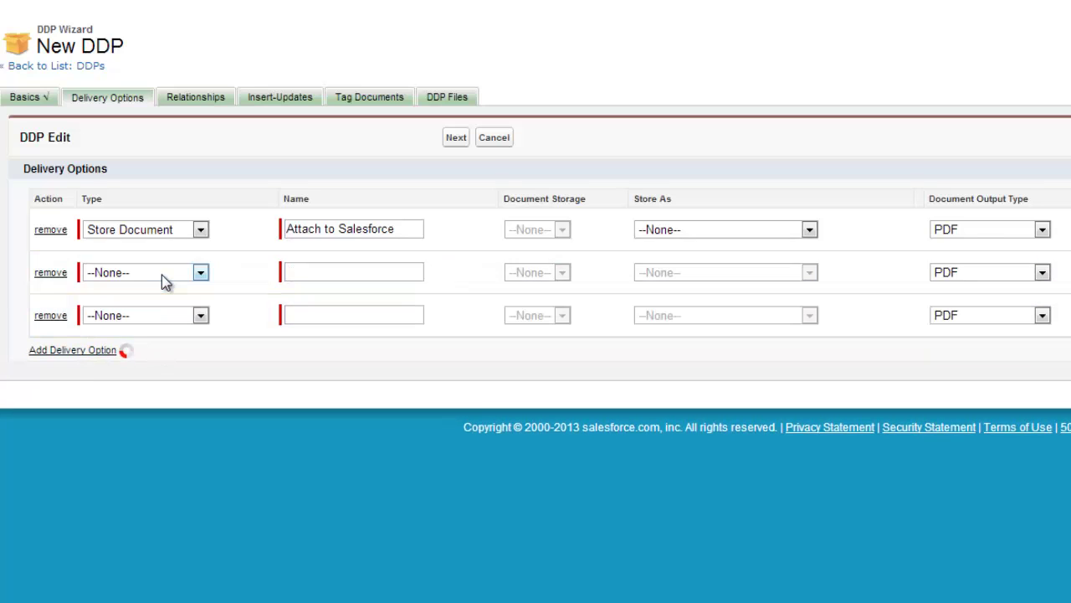
{"action": "left_click", "coordinate": [161, 275]}
{"action": "left_click", "coordinate": [160, 315]}
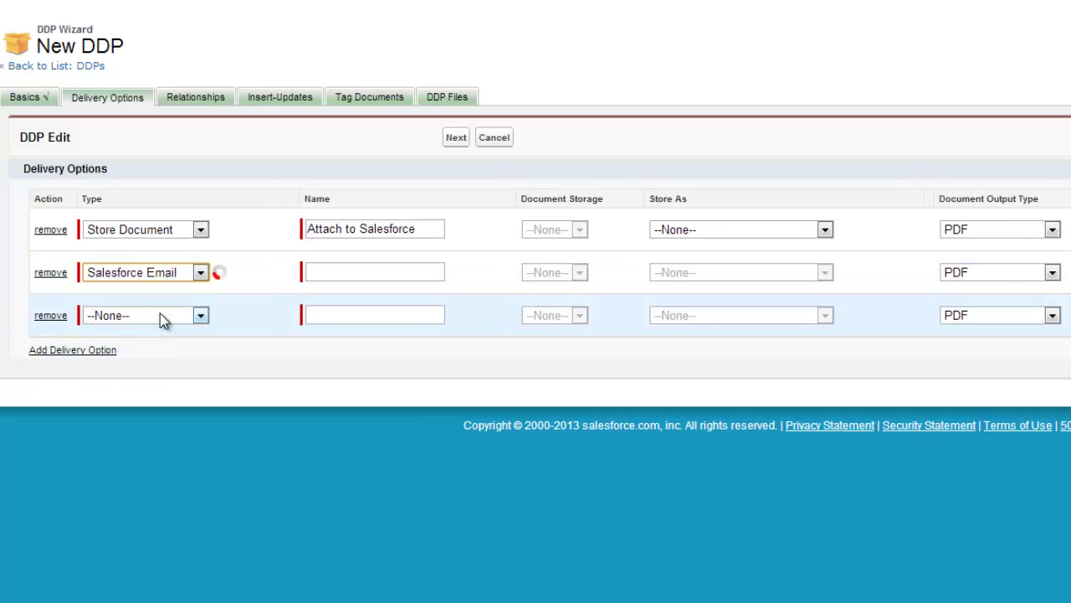
{"action": "left_click", "coordinate": [160, 314]}
{"action": "left_click", "coordinate": [160, 346]}
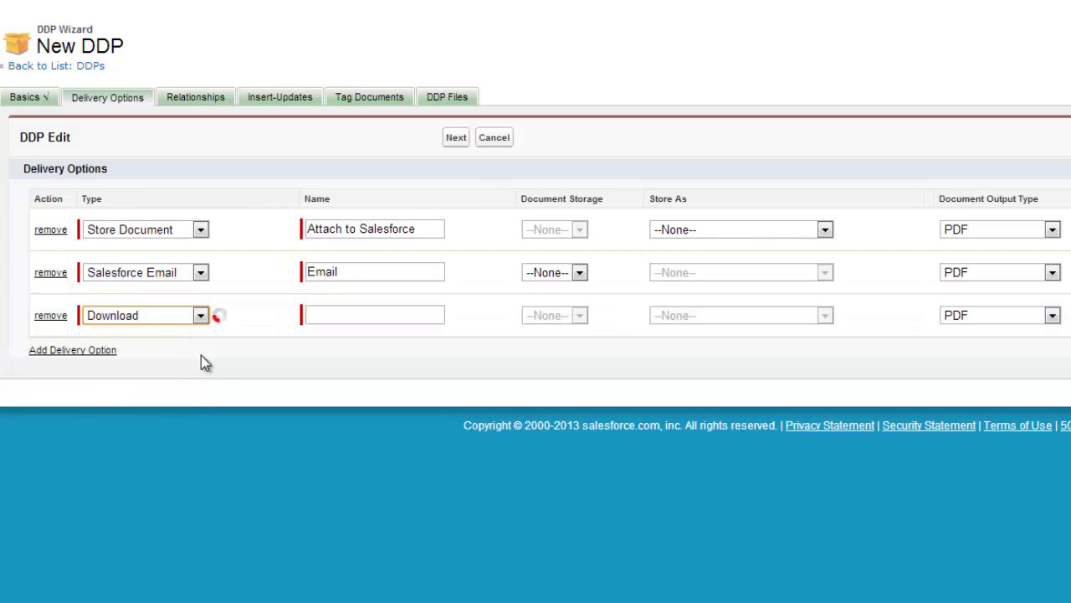
- Rename the email delivery option to Salesforce Email and have the Store Document option store as Salesforce Attachment, leaving email document storage at None
{"action": "left_click", "coordinate": [287, 272]}
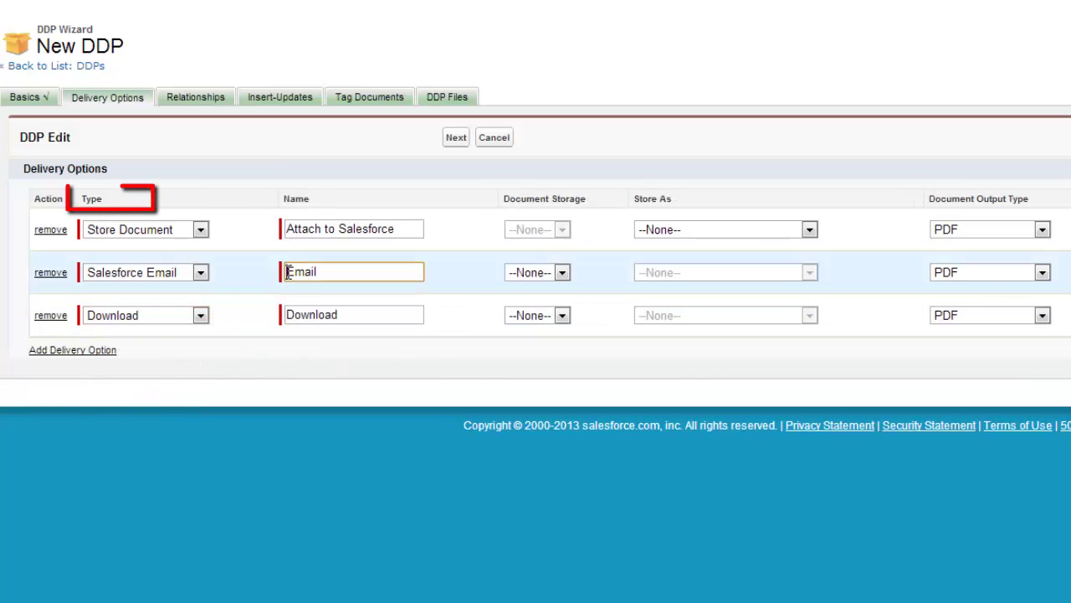
{"action": "type", "text": "Salesforce"}
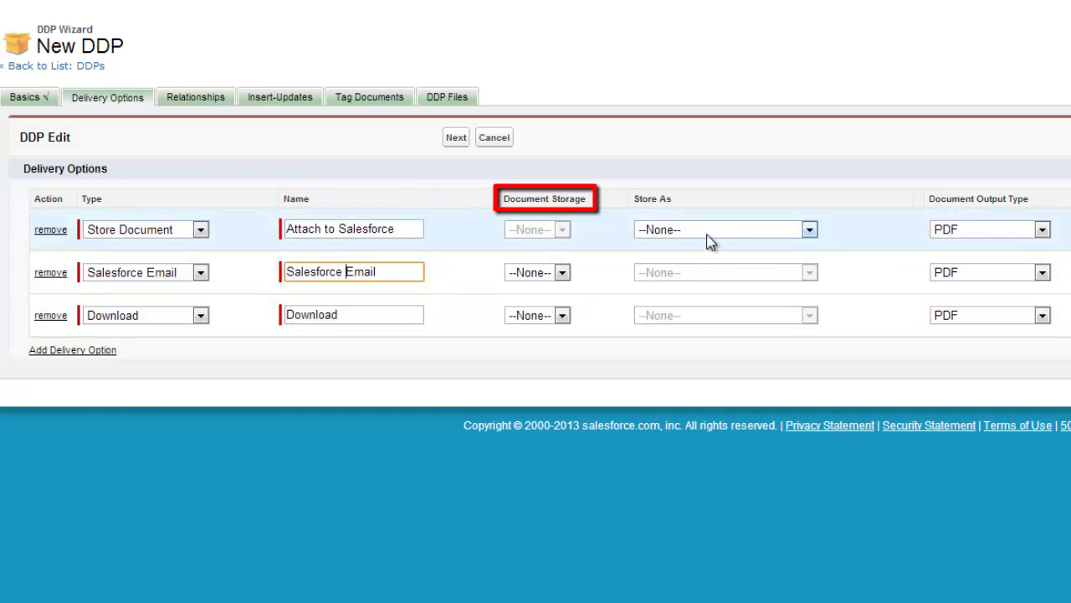
{"action": "left_click", "coordinate": [708, 231]}
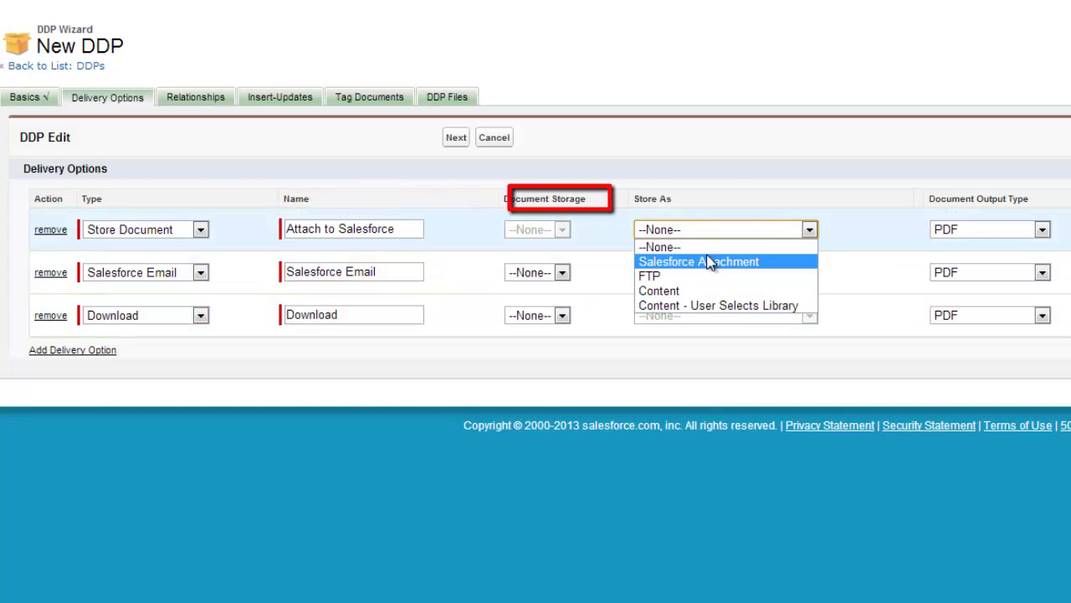
{"action": "left_click", "coordinate": [708, 263]}
{"action": "left_click", "coordinate": [555, 275]}
{"action": "left_click", "coordinate": [536, 285]}
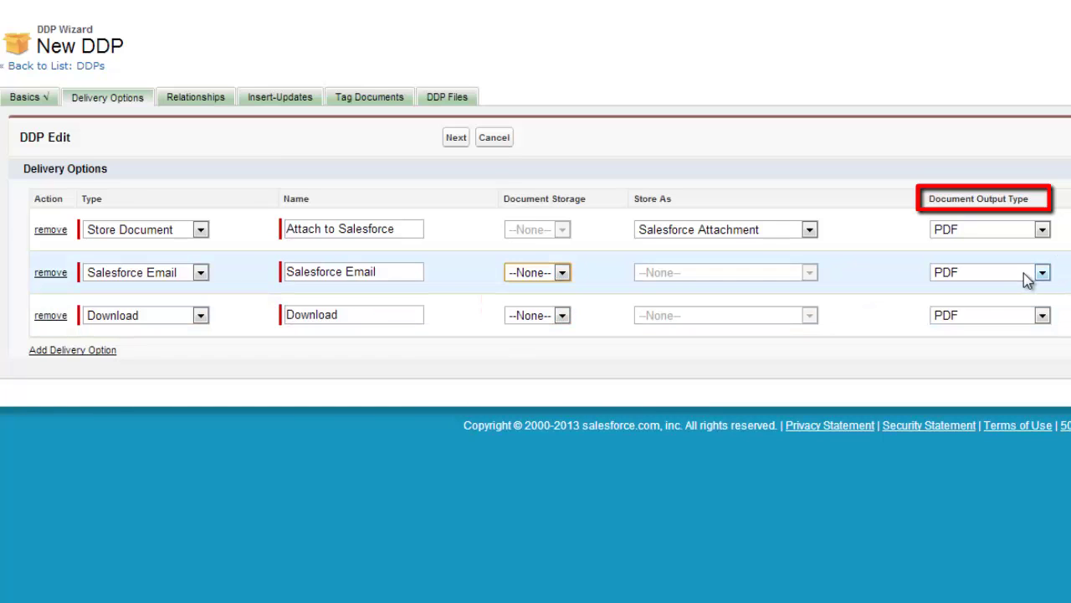
- Set the Download option's document output type to Originals and continue to the relationships
{"action": "left_click", "coordinate": [1031, 318]}
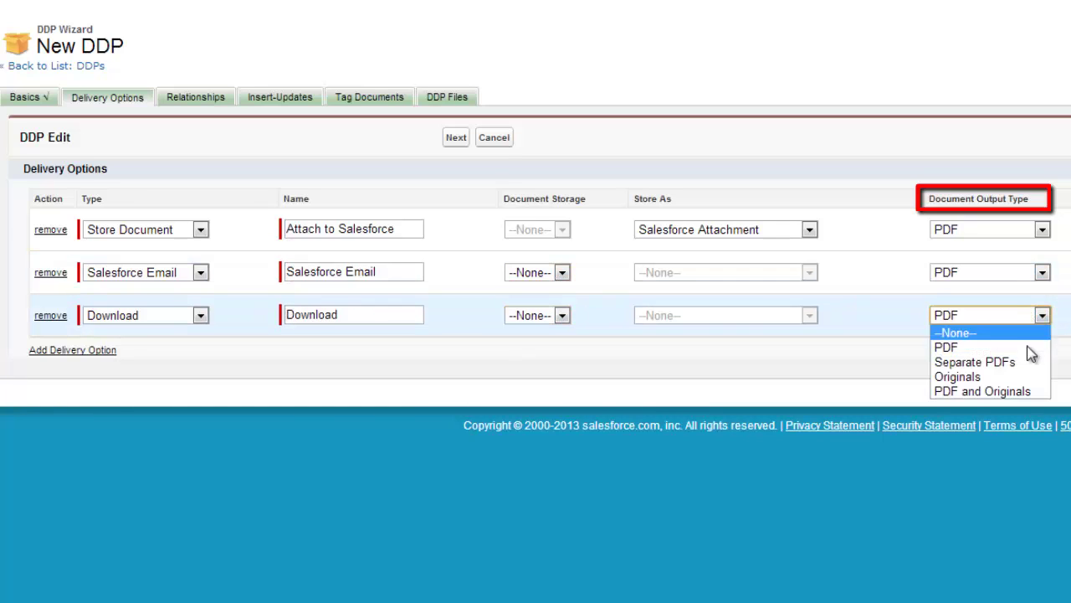
{"action": "left_click", "coordinate": [971, 375]}
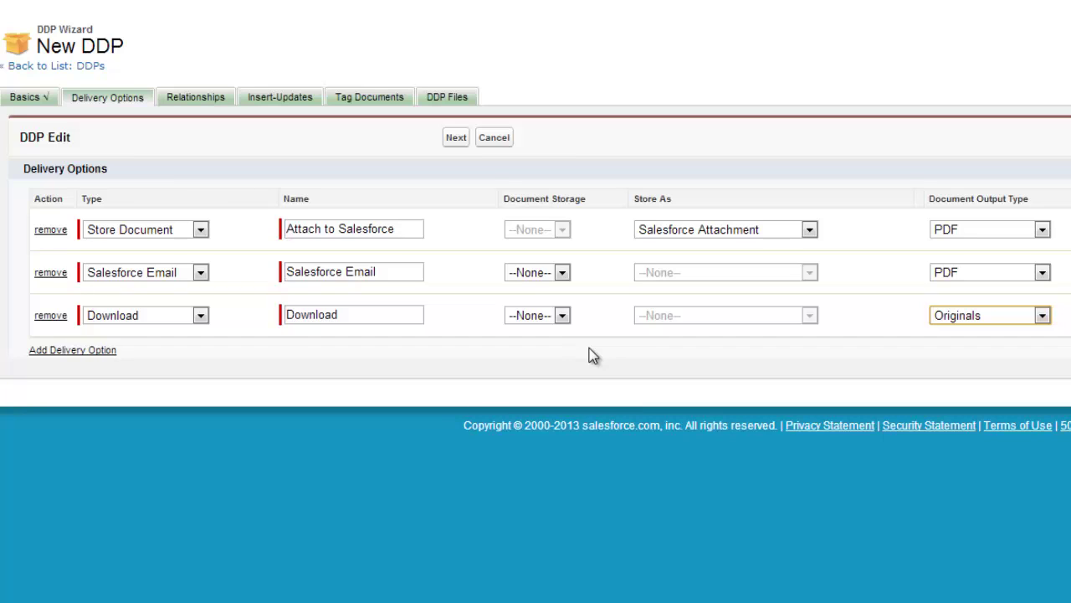
{"action": "left_click", "coordinate": [456, 138]}
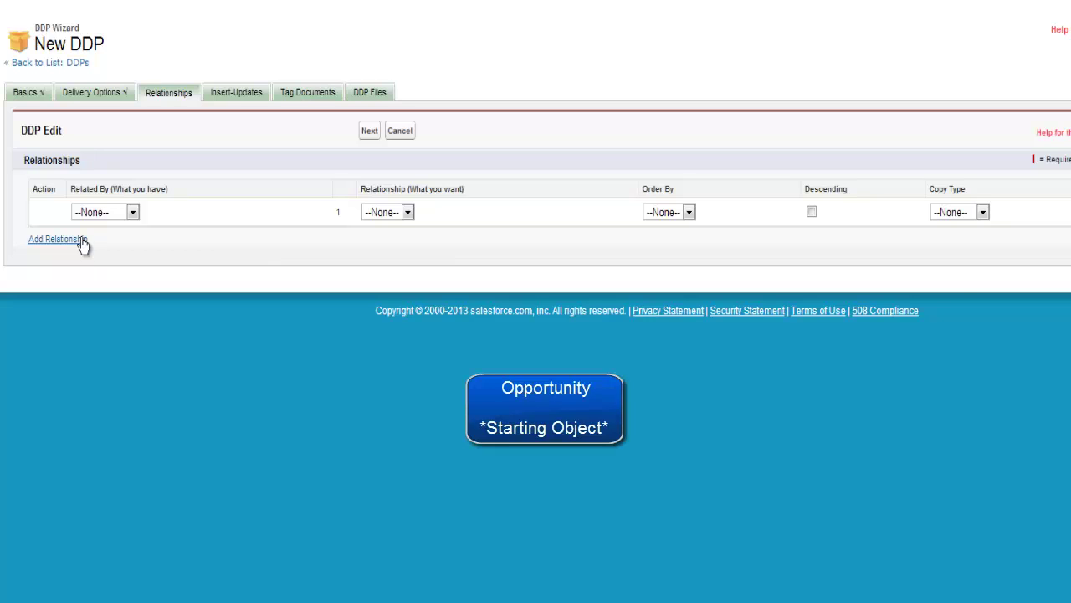
- Add a second relationship row and set the first relationship to go from Opportunity to Contact
{"action": "left_click", "coordinate": [84, 242]}
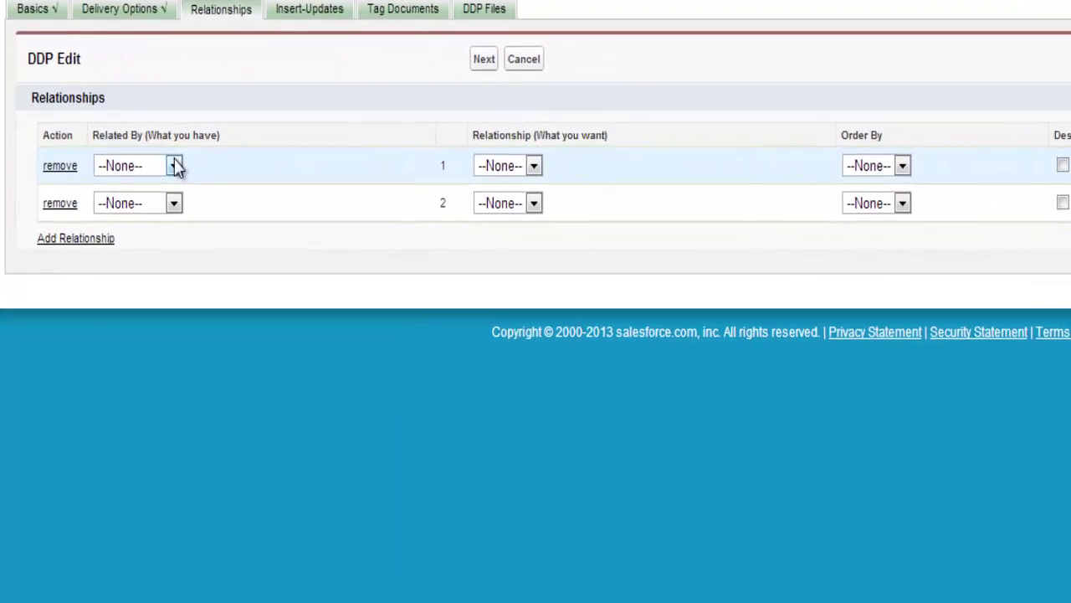
{"action": "left_click", "coordinate": [173, 166]}
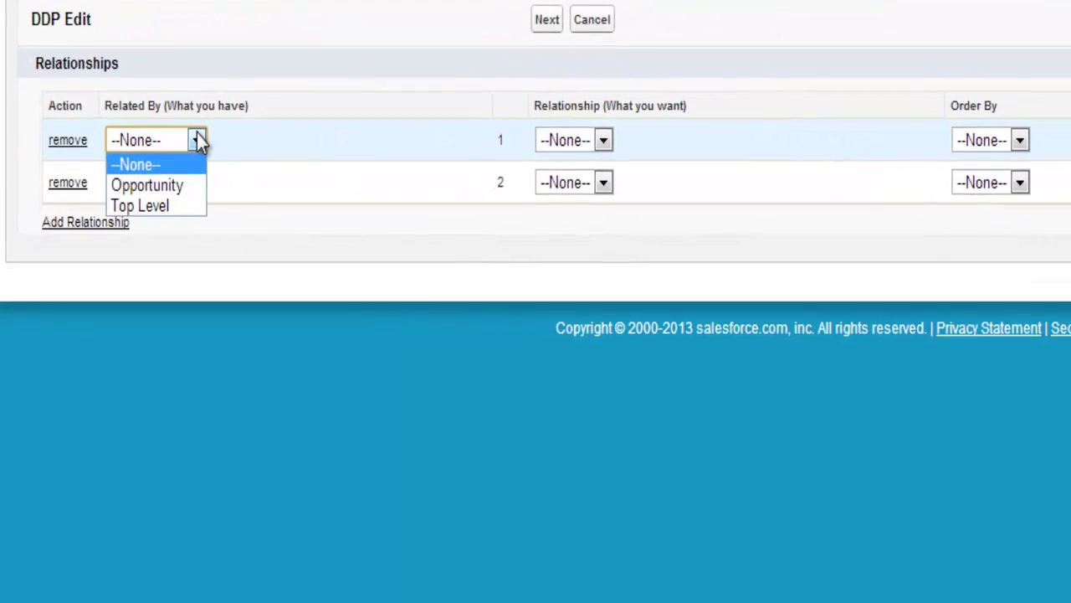
{"action": "left_click", "coordinate": [197, 186]}
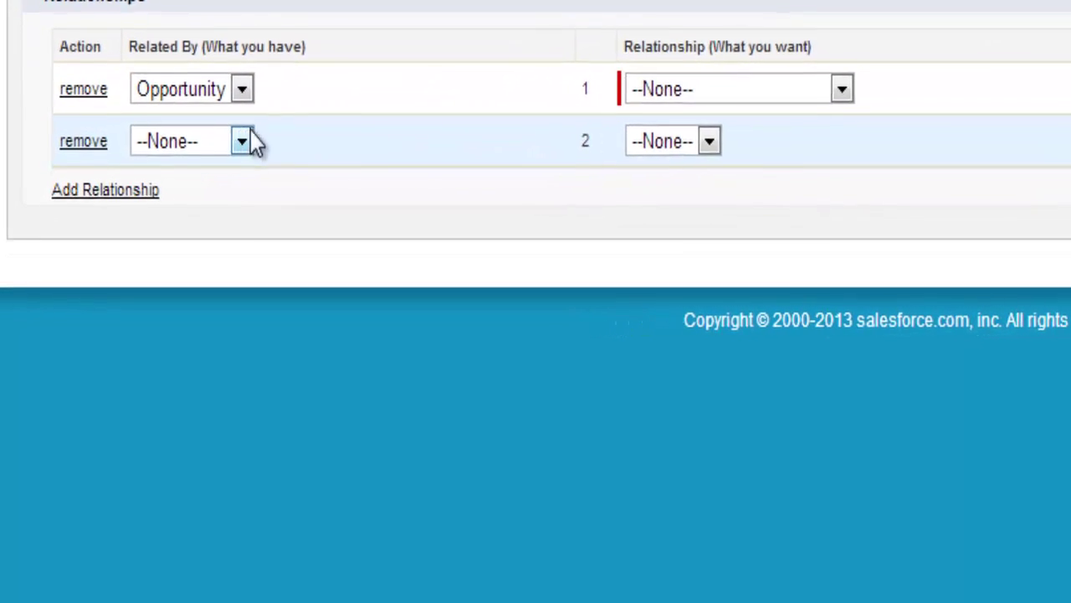
{"action": "left_click", "coordinate": [700, 95]}
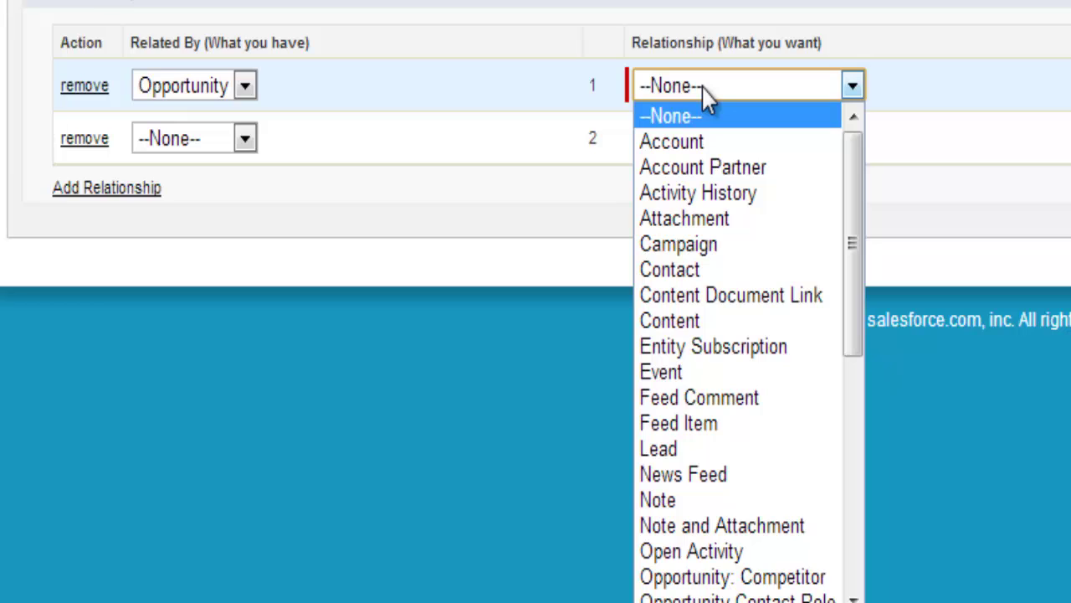
{"action": "left_click", "coordinate": [705, 269]}
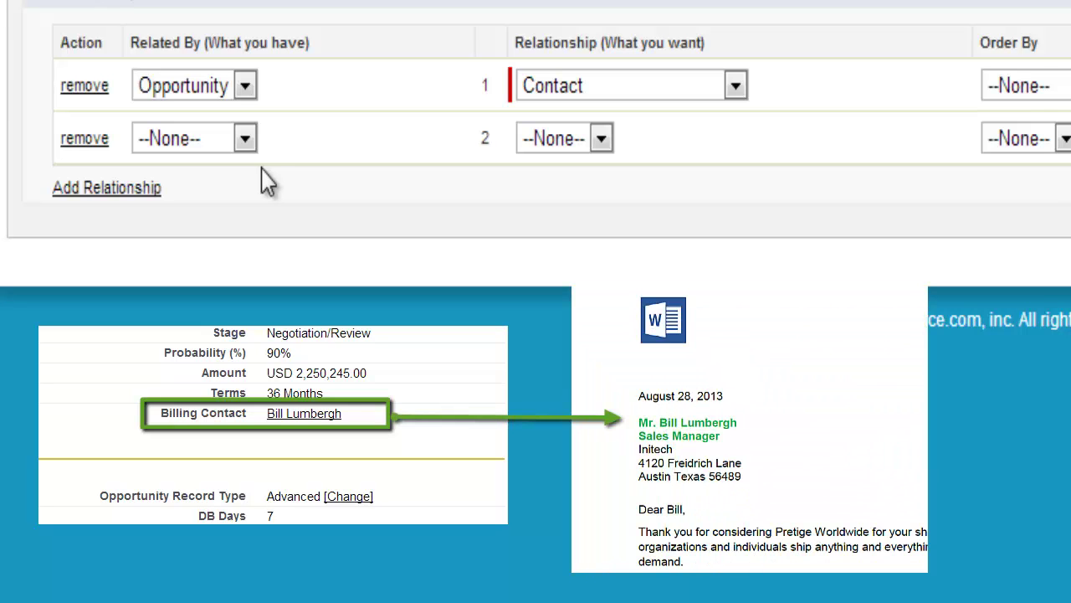
- Set the second relationship to go from Opportunity to Opportunity: Competitor
{"action": "left_click", "coordinate": [248, 149]}
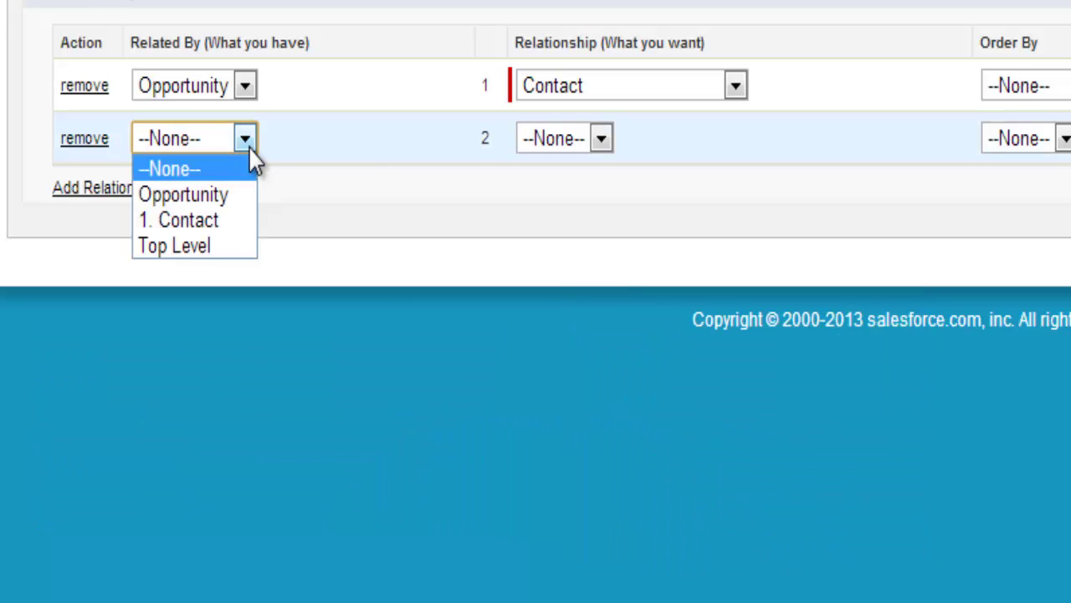
{"action": "left_click", "coordinate": [242, 195]}
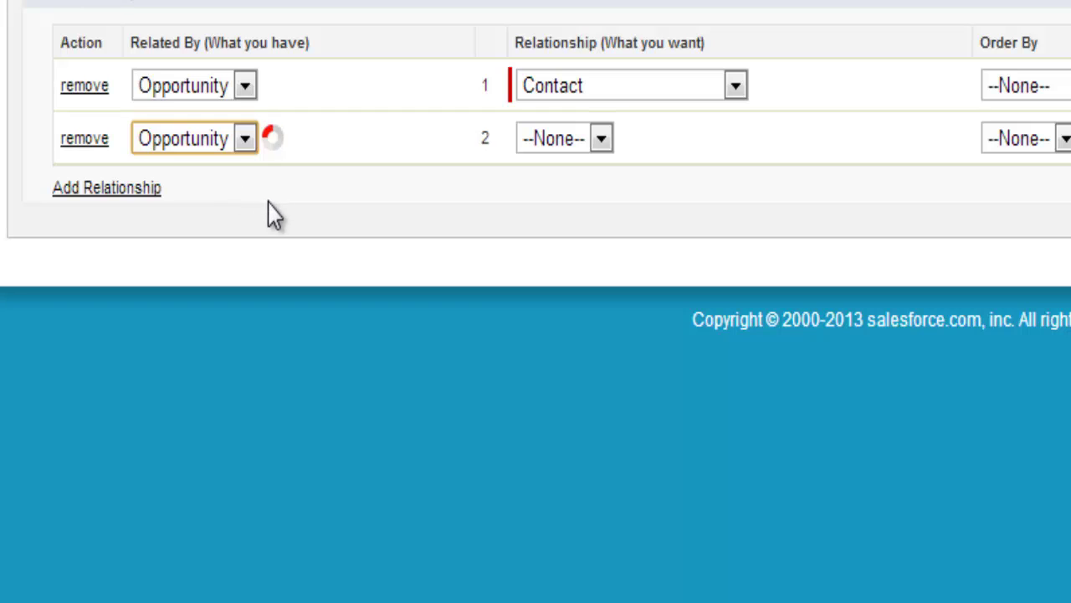
{"action": "left_click", "coordinate": [698, 148]}
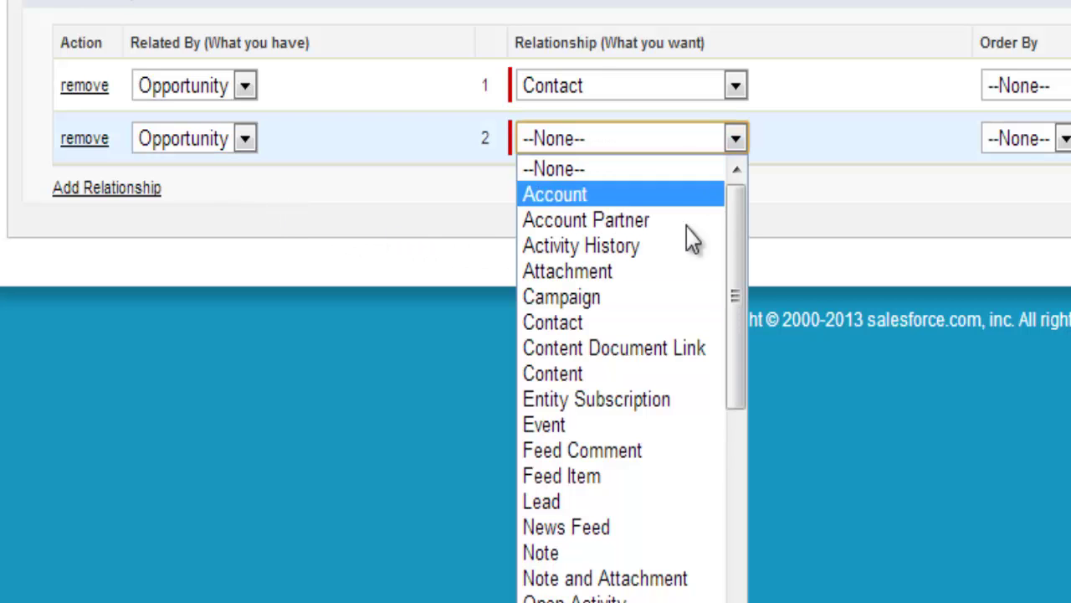
{"action": "left_click", "coordinate": [586, 602]}
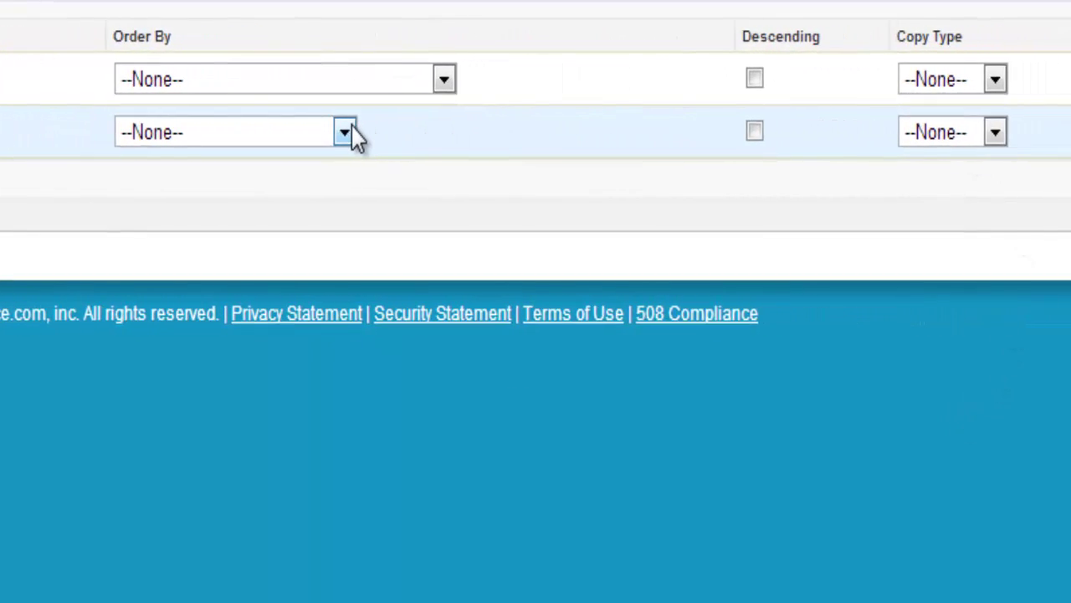
- Order the competitor relationship by Competitor Name with copy type Row, and continue to the insert-updates
{"action": "left_click", "coordinate": [289, 131]}
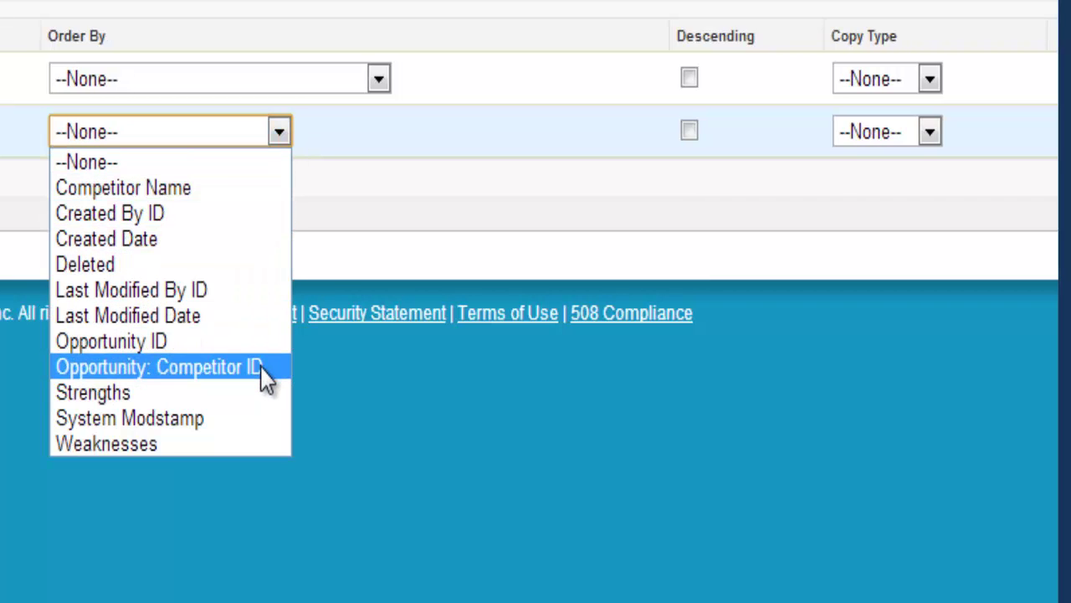
{"action": "left_click", "coordinate": [249, 192]}
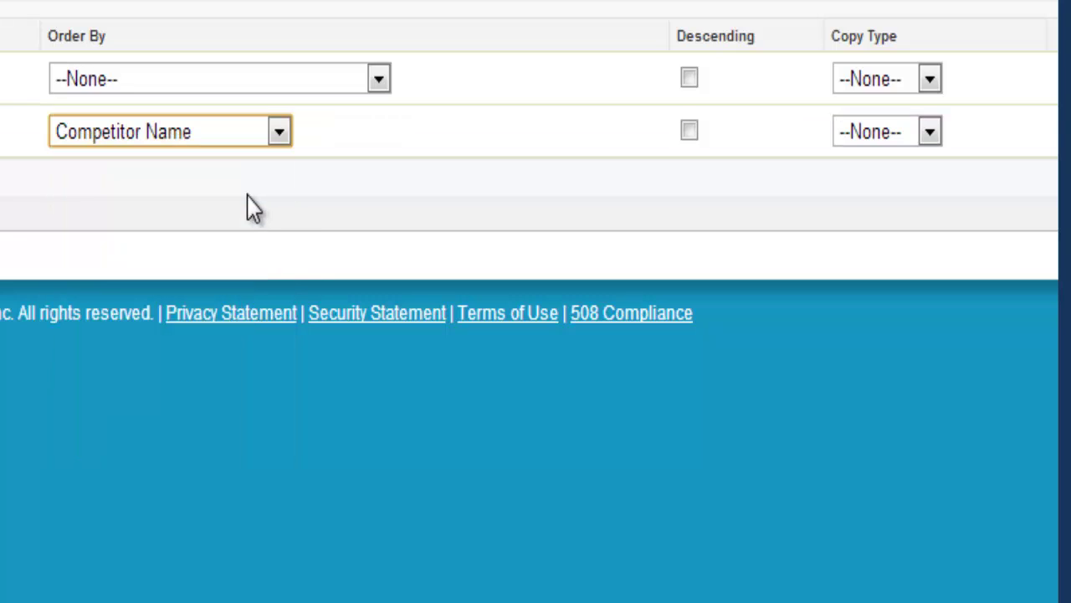
{"action": "left_click", "coordinate": [689, 134]}
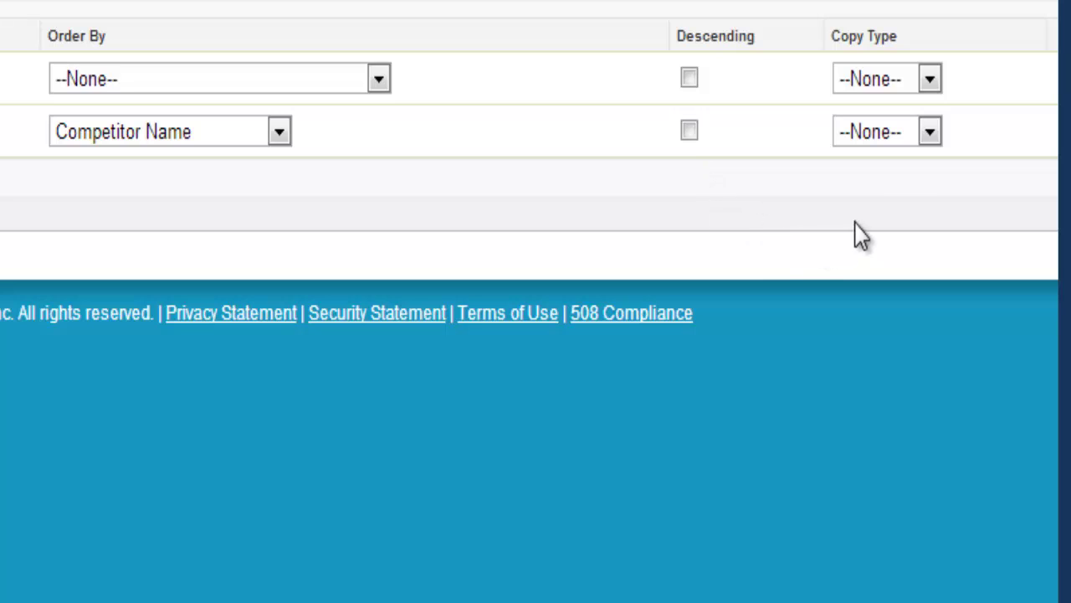
{"action": "left_click", "coordinate": [913, 134]}
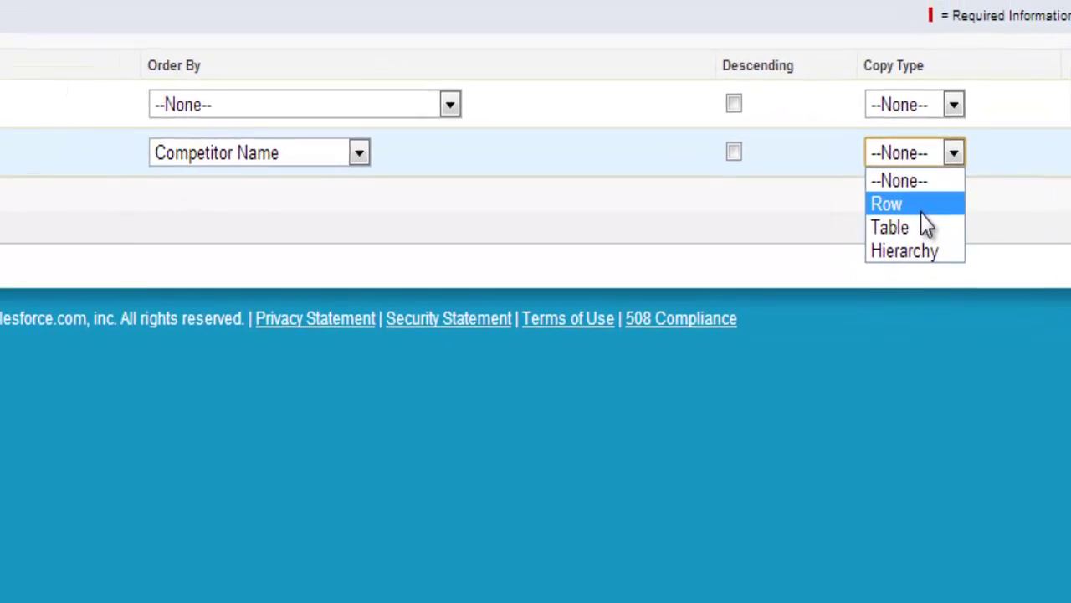
{"action": "left_click", "coordinate": [919, 207]}
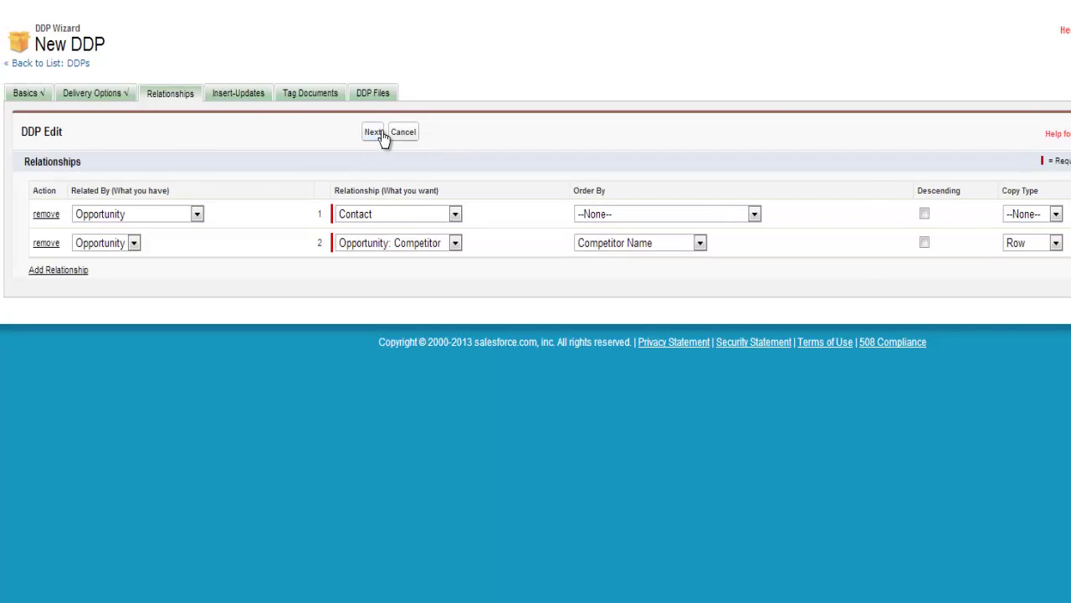
{"action": "left_click", "coordinate": [379, 133]}
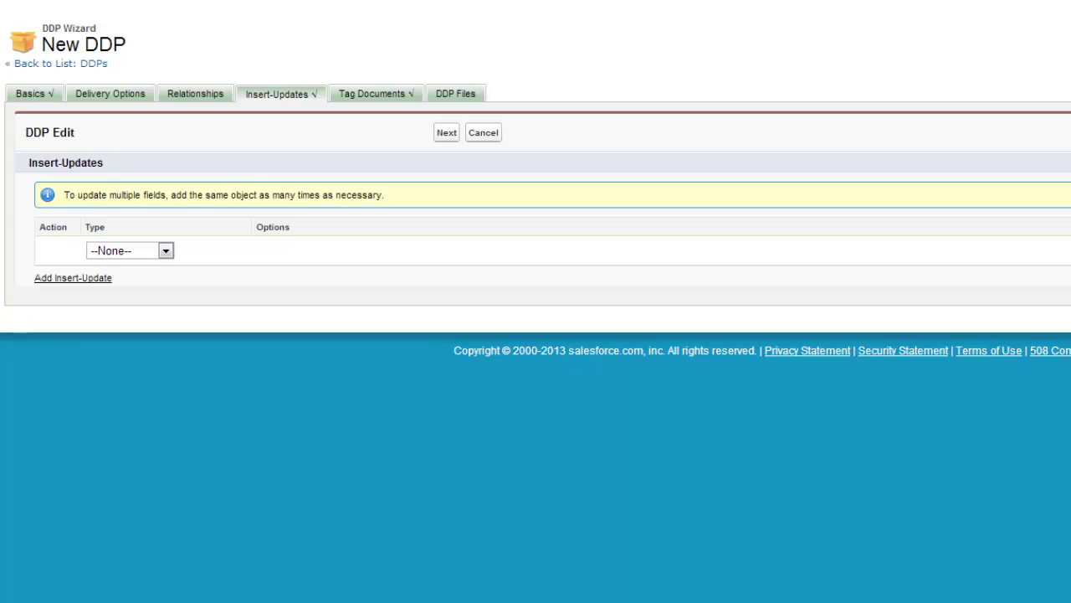
- Add two more insert-update rows and make the first one a Field Update on the Opportunity object
{"action": "left_click", "coordinate": [97, 278]}
{"action": "left_click", "coordinate": [96, 308]}
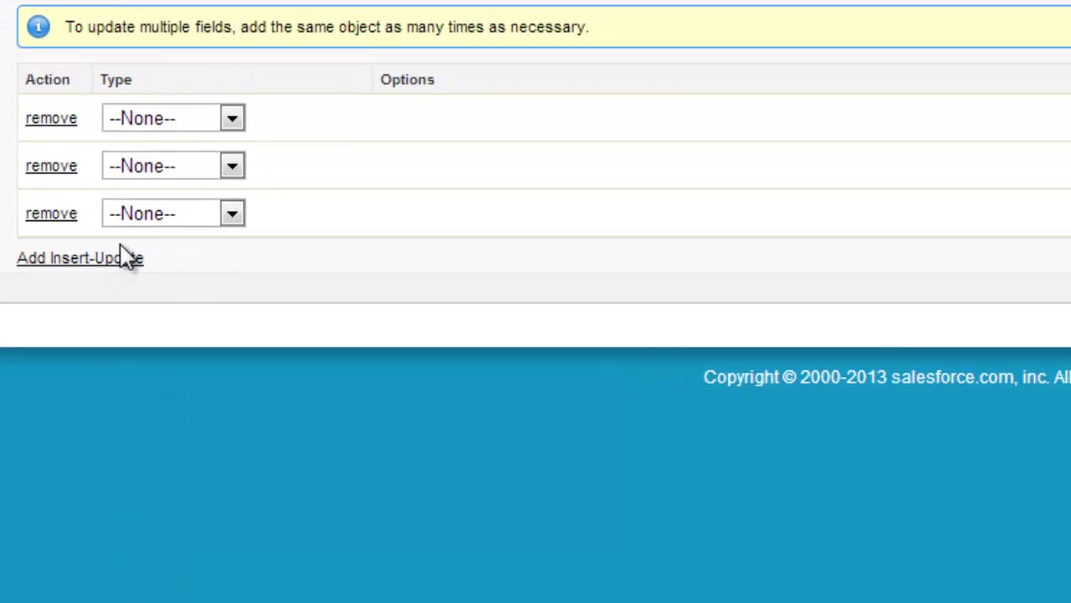
{"action": "left_click", "coordinate": [250, 84]}
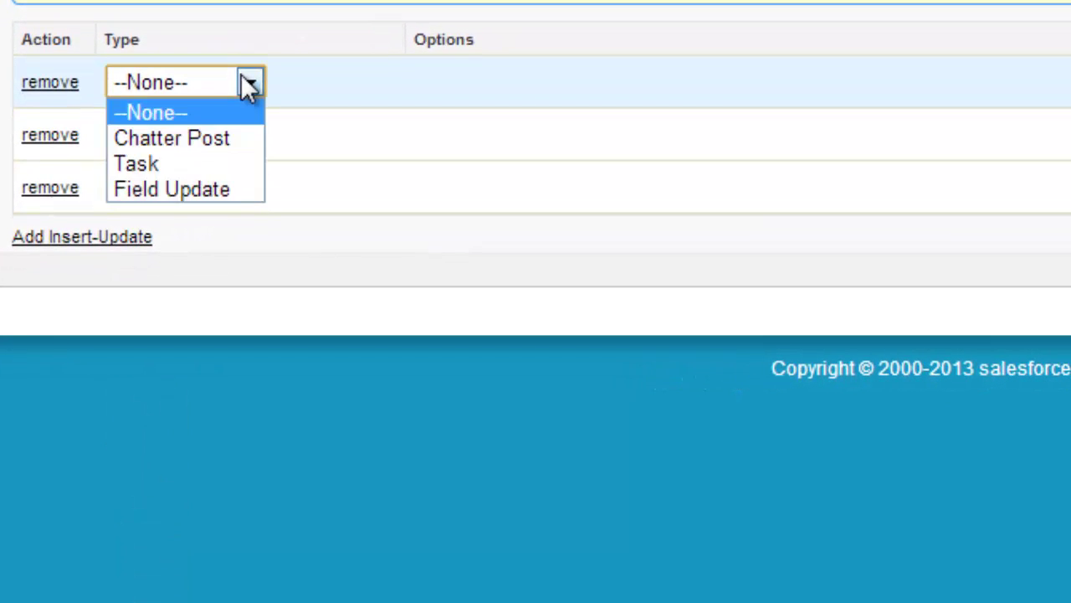
{"action": "left_click", "coordinate": [226, 184]}
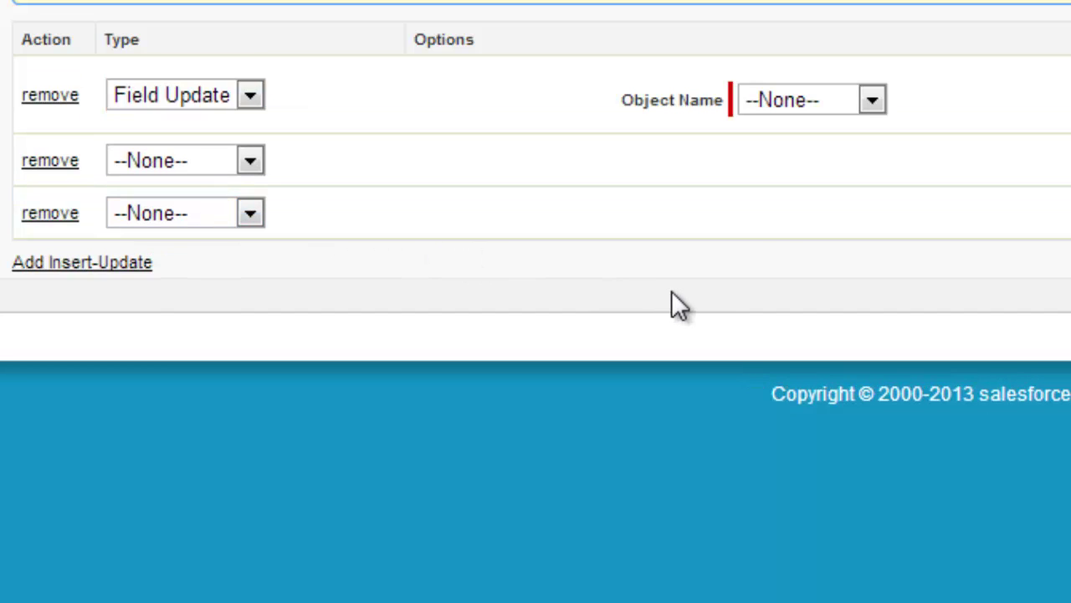
{"action": "left_click", "coordinate": [828, 101]}
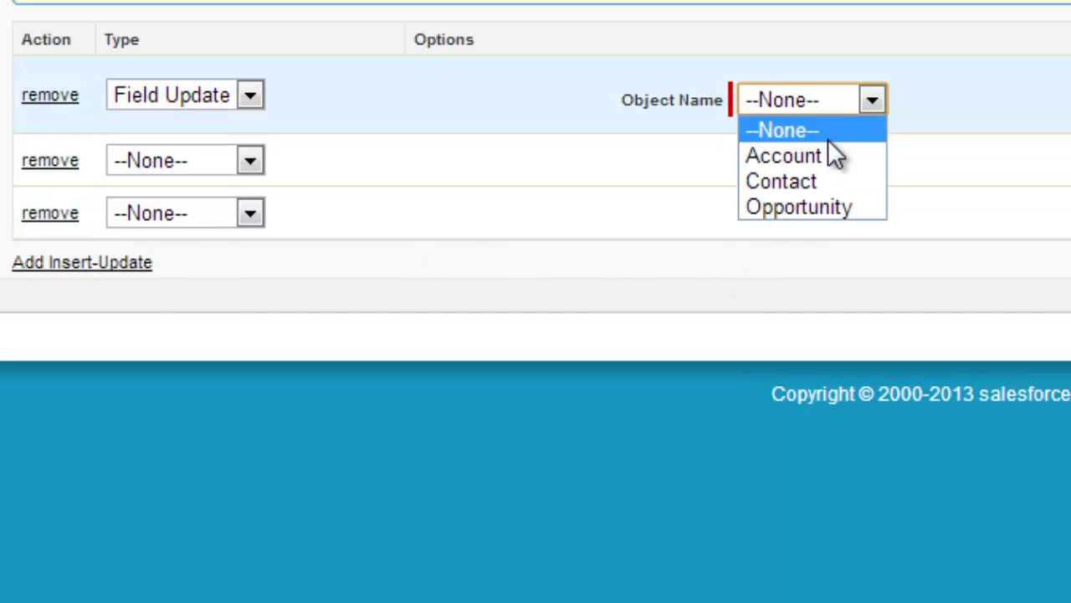
{"action": "left_click", "coordinate": [617, 203]}
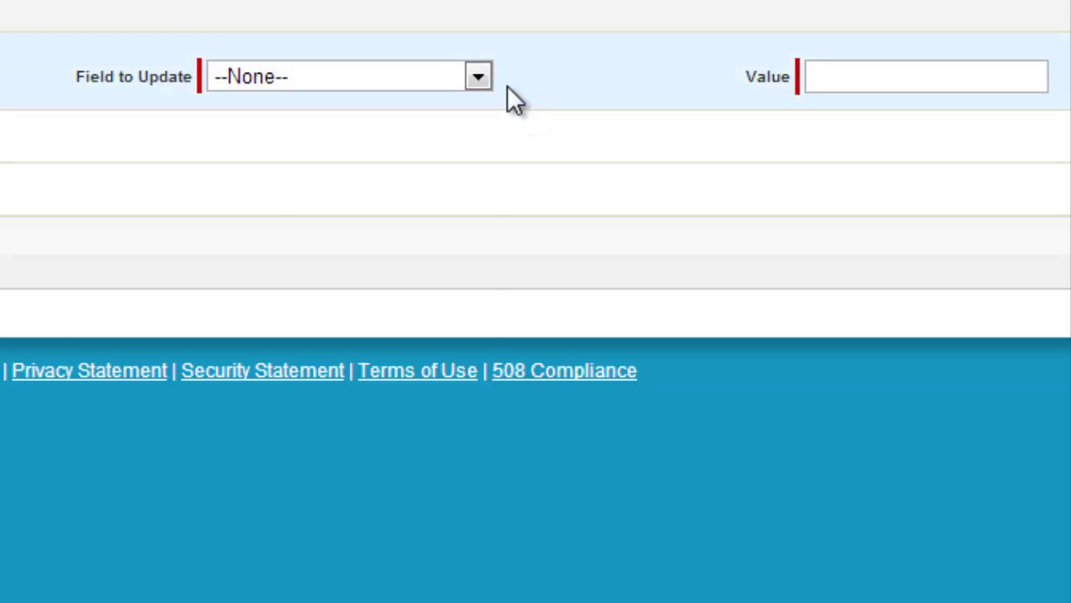
- Choose Stage as the opportunity field to update and open its value for entry
{"action": "left_click", "coordinate": [480, 76]}
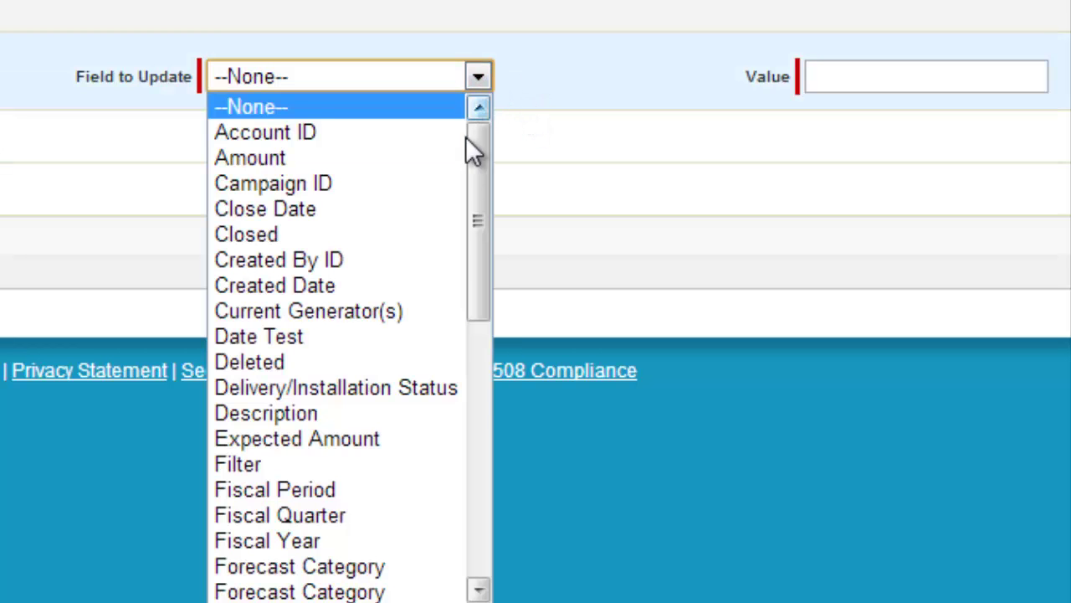
{"action": "scroll", "coordinate": [401, 283], "scroll_direction": "down", "scroll_amount": 6}
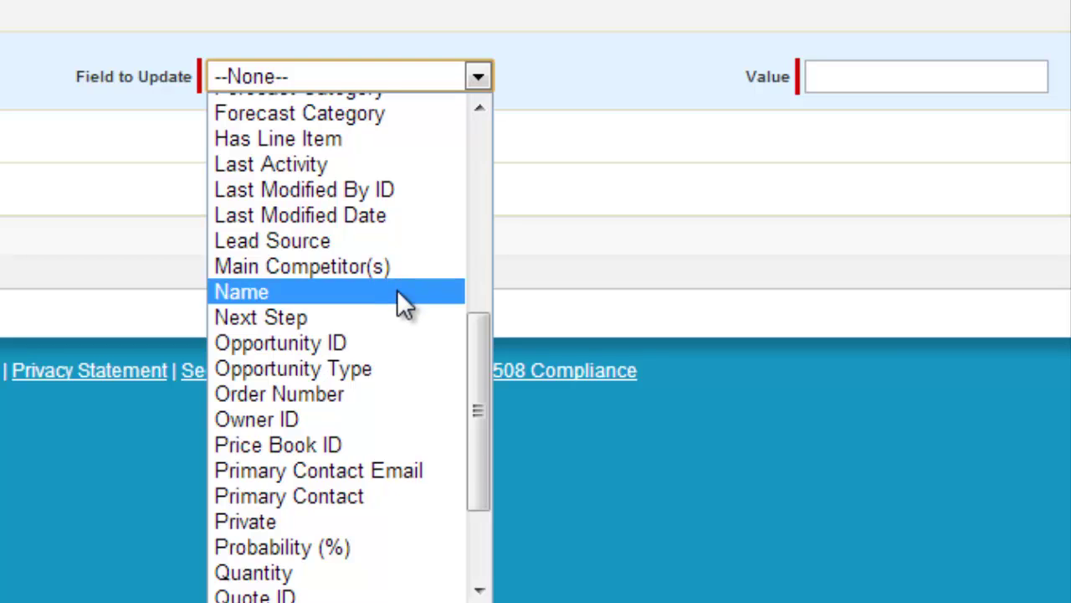
{"action": "scroll", "coordinate": [397, 289], "scroll_direction": "down", "scroll_amount": 2}
{"action": "left_click", "coordinate": [374, 482]}
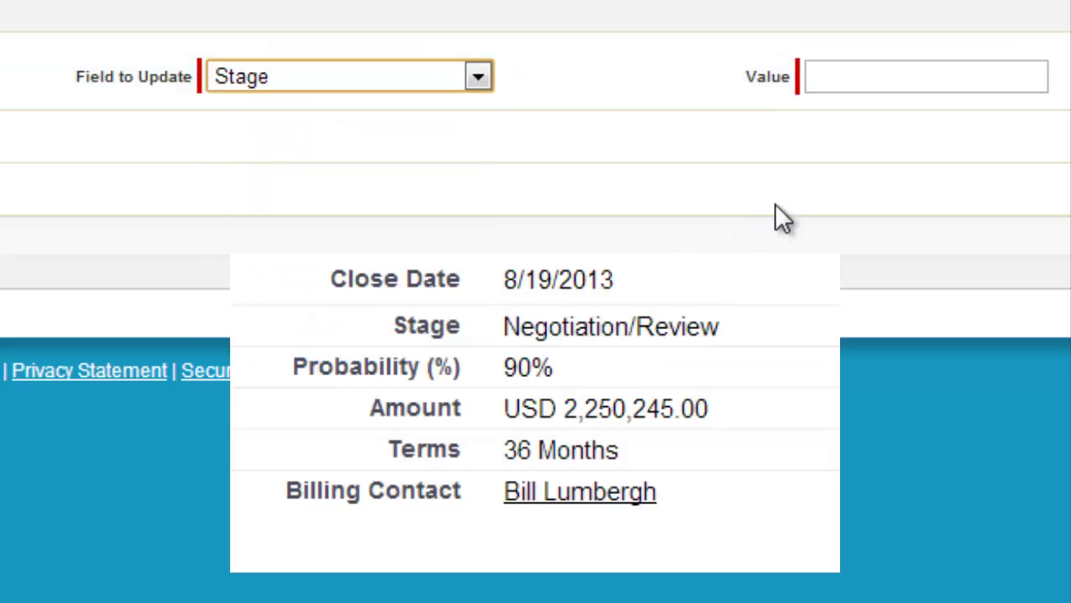
{"action": "left_click", "coordinate": [867, 79]}
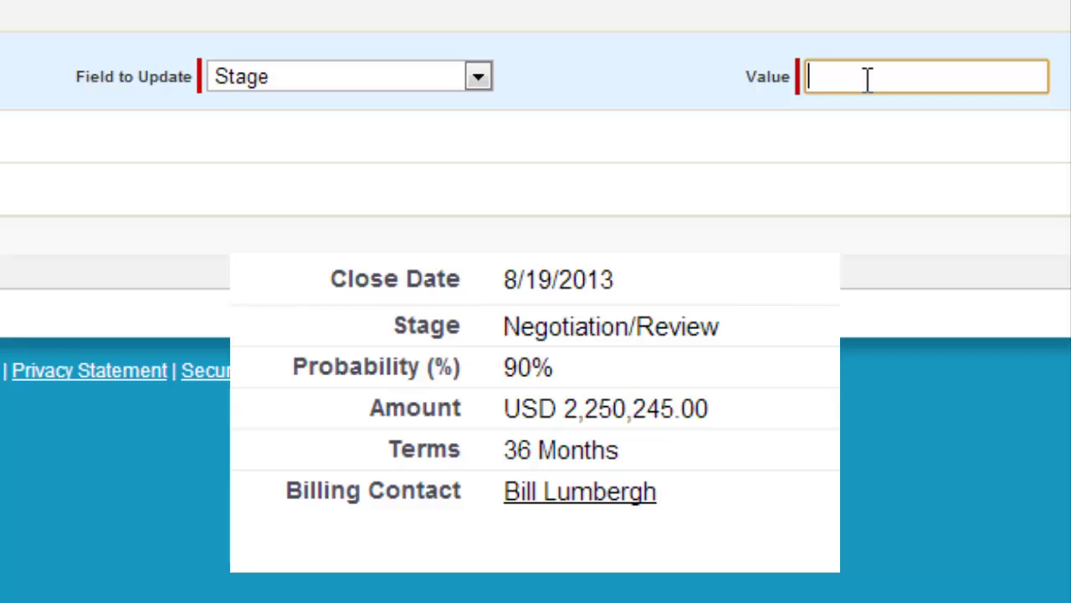
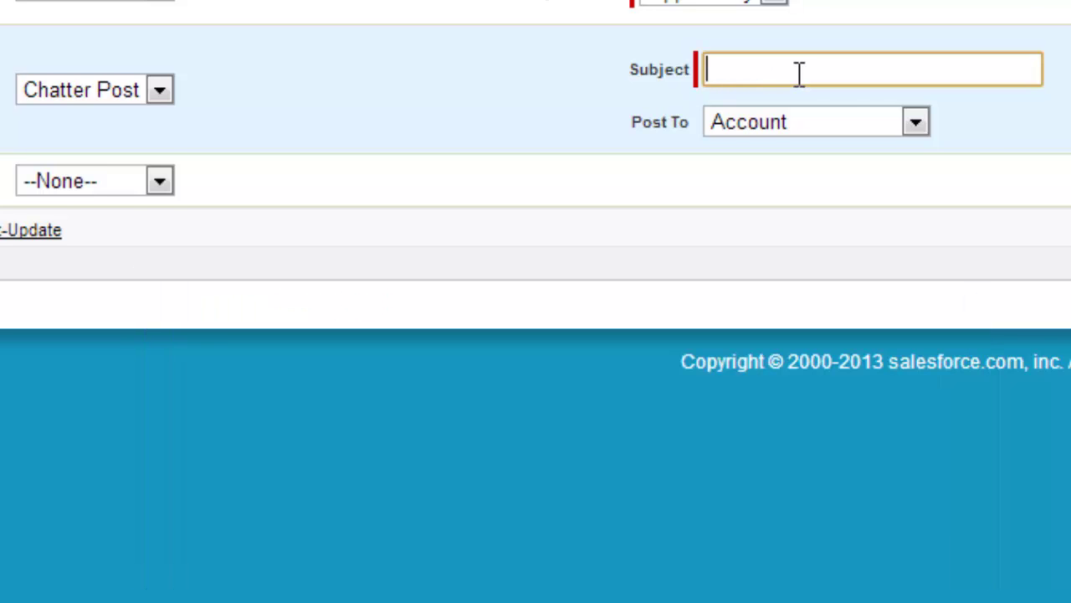
- Give the Chatter Post the subject "Proposal sent to <<Contact_Name>>", copying the tag from the Contact object's Full Name field tag
{"action": "type", "text": "Proposal sent to"}
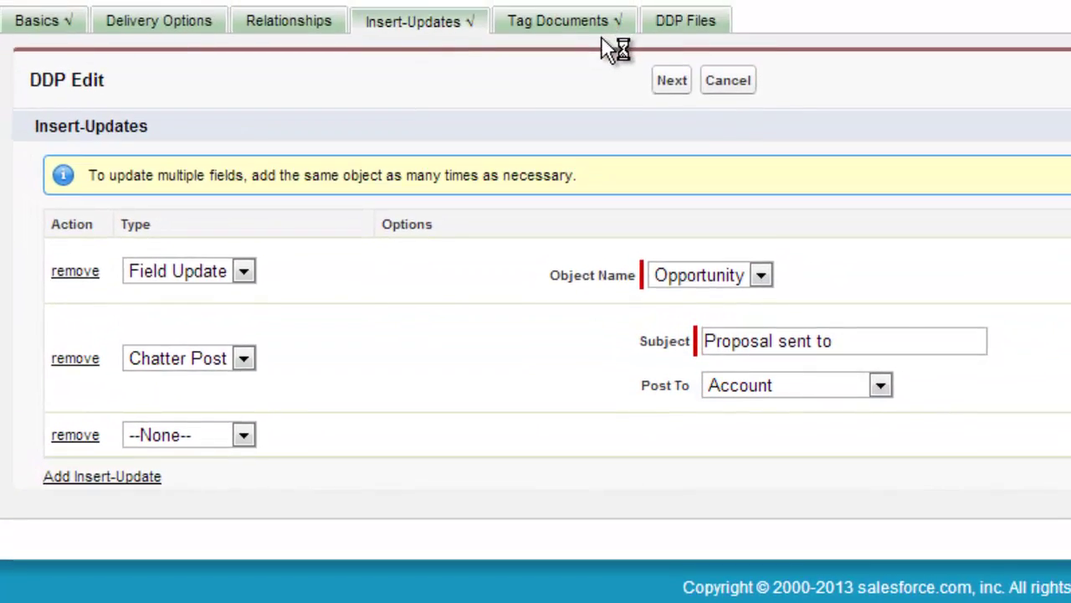
{"action": "left_click", "coordinate": [609, 31]}
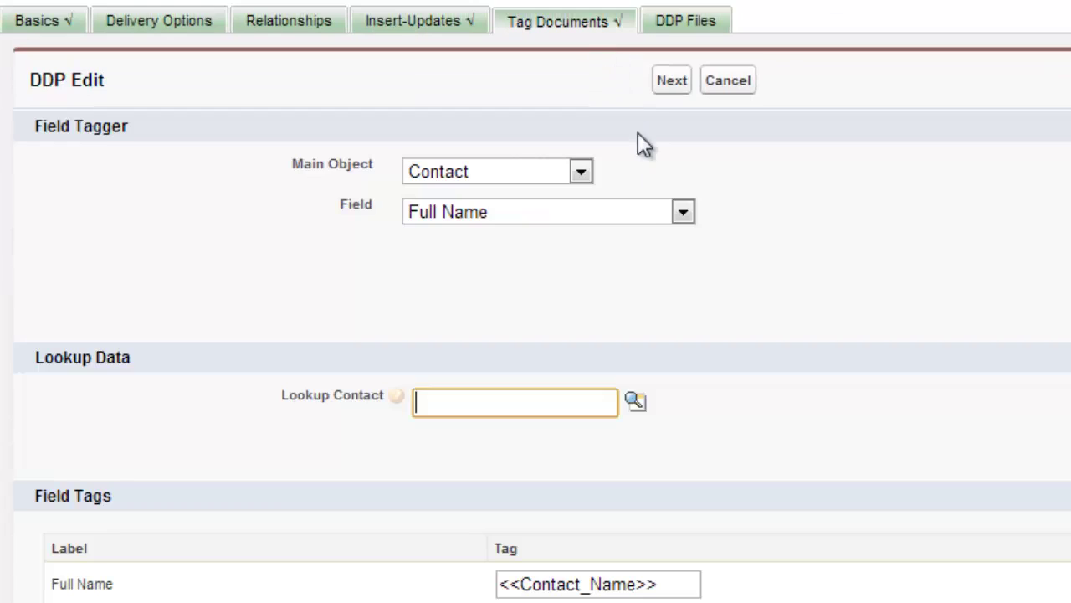
{"action": "left_click", "coordinate": [577, 580]}
{"action": "key", "text": "ctrl+c"}
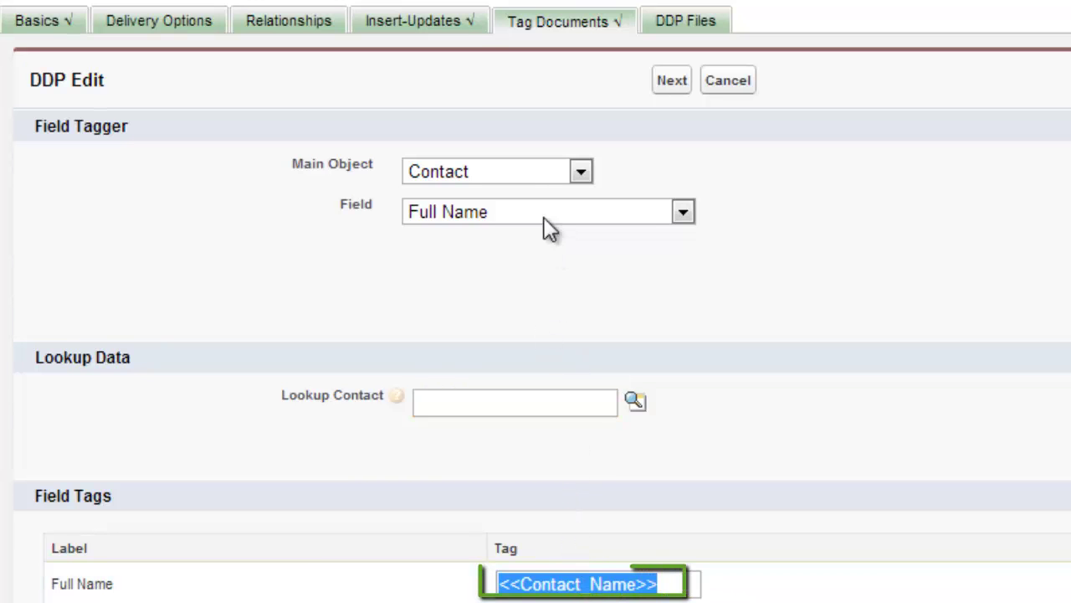
{"action": "left_click", "coordinate": [456, 34]}
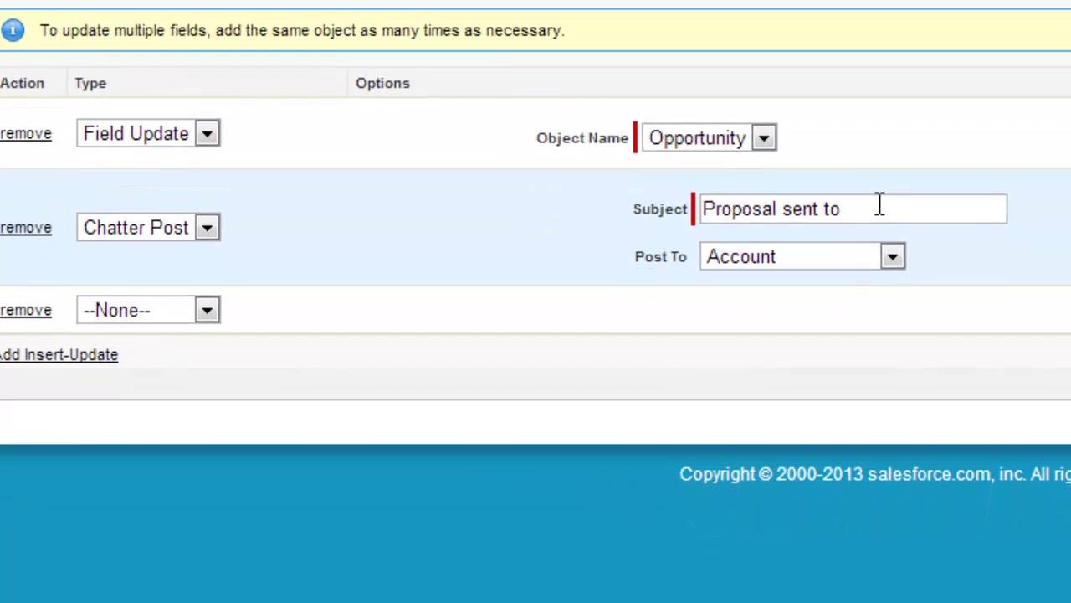
{"action": "left_click", "coordinate": [880, 204]}
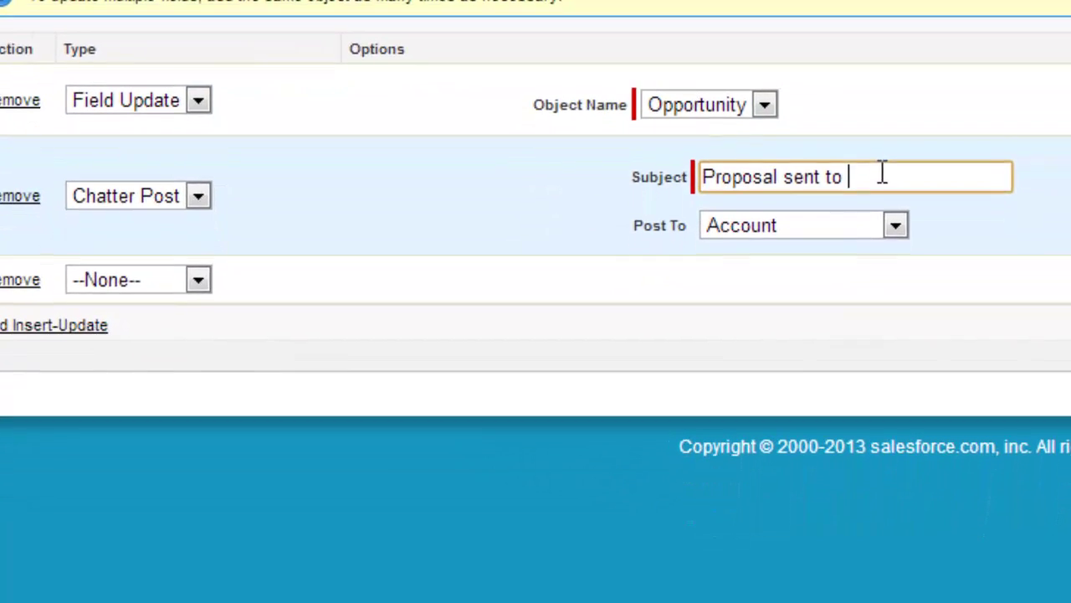
{"action": "key", "text": "ctrl+v"}
{"action": "left_click_drag", "start_coordinate": [844, 81], "coordinate": [1051, 85]}
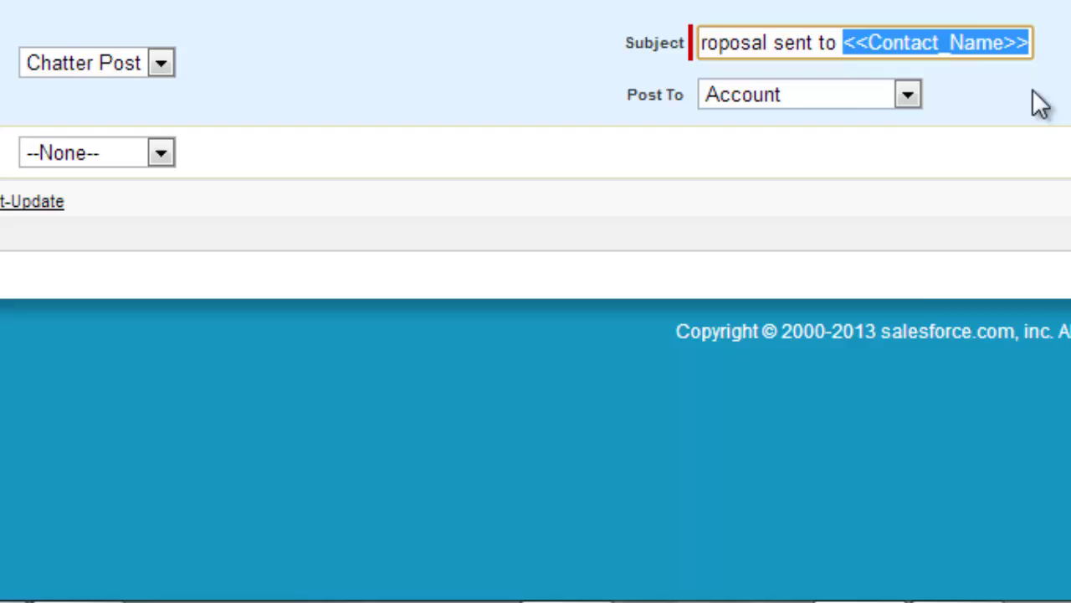
- Have the Chatter Post go to the Opportunity and include the DDP output in the post
{"action": "left_click", "coordinate": [863, 85]}
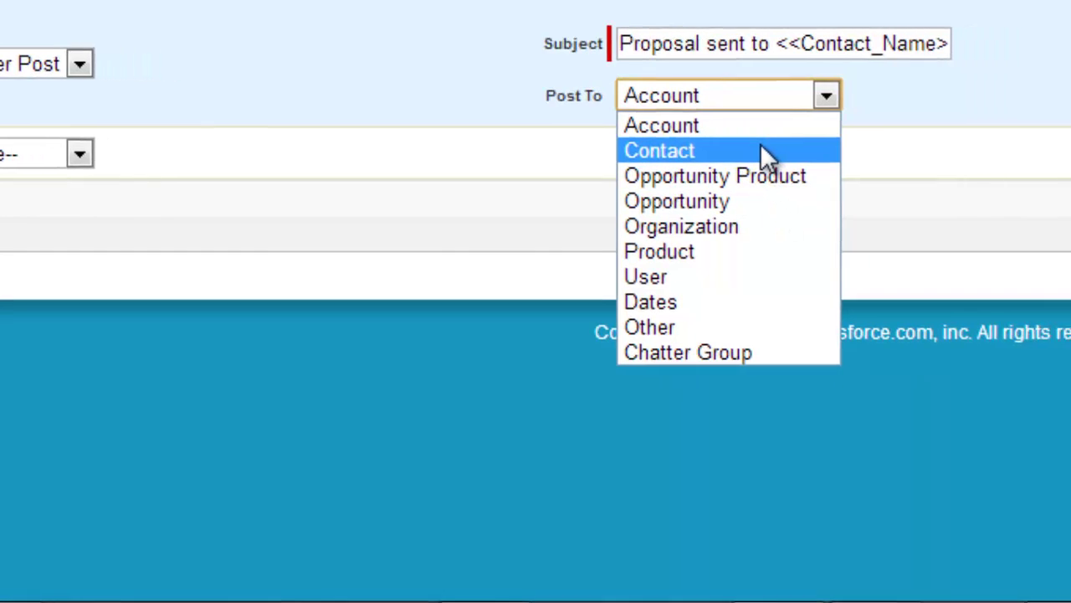
{"action": "key", "text": "Escape"}
{"action": "key", "text": "Down"}
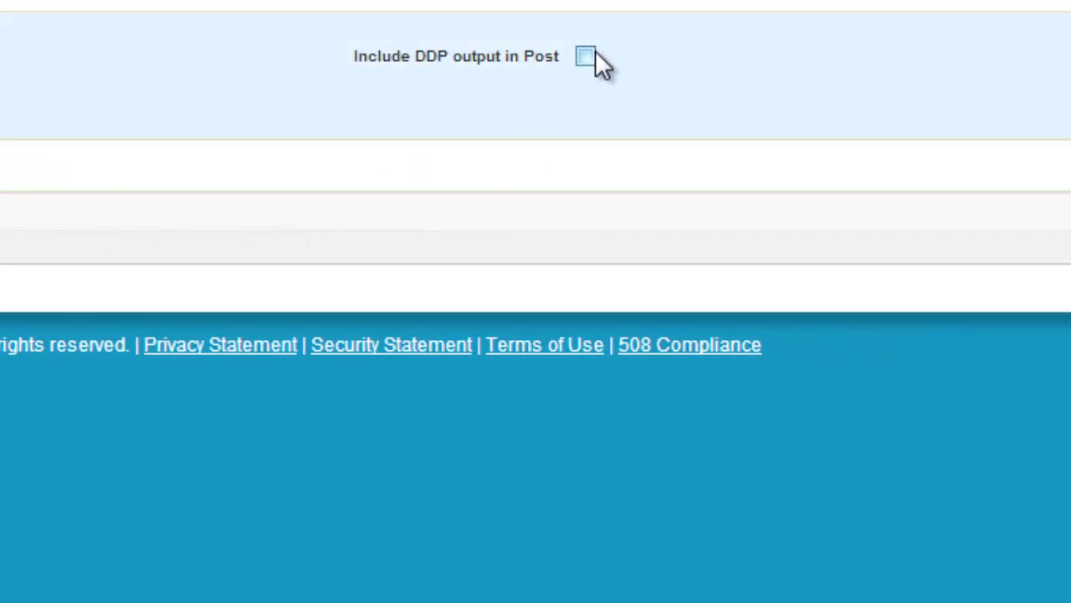
{"action": "left_click", "coordinate": [585, 56]}
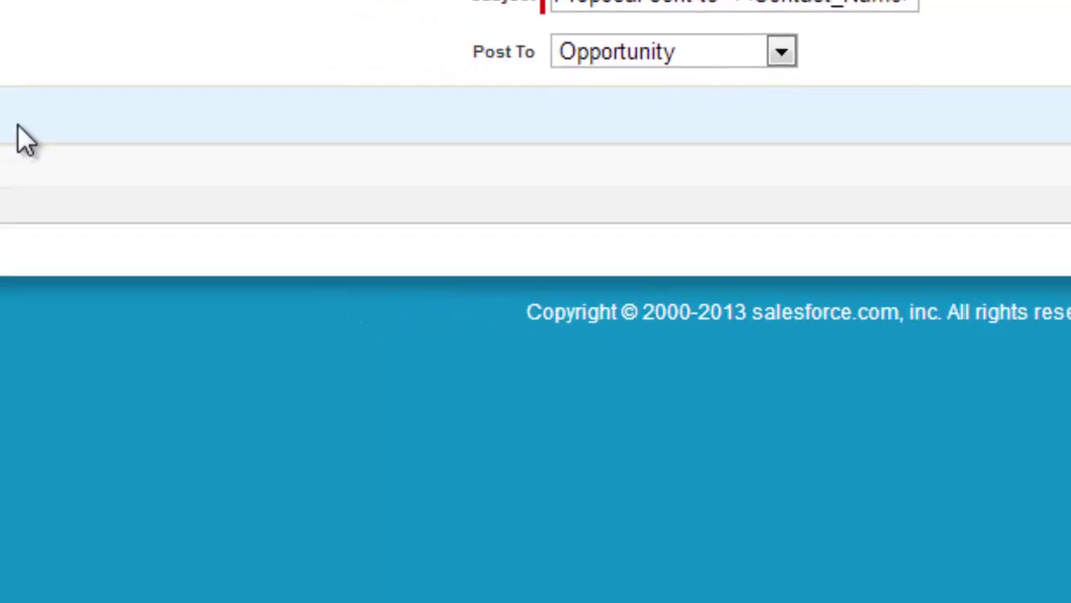
- Make the third insert-update a Task and begin its subject with "Follow up on proposal sent to"
{"action": "left_click", "coordinate": [185, 104]}
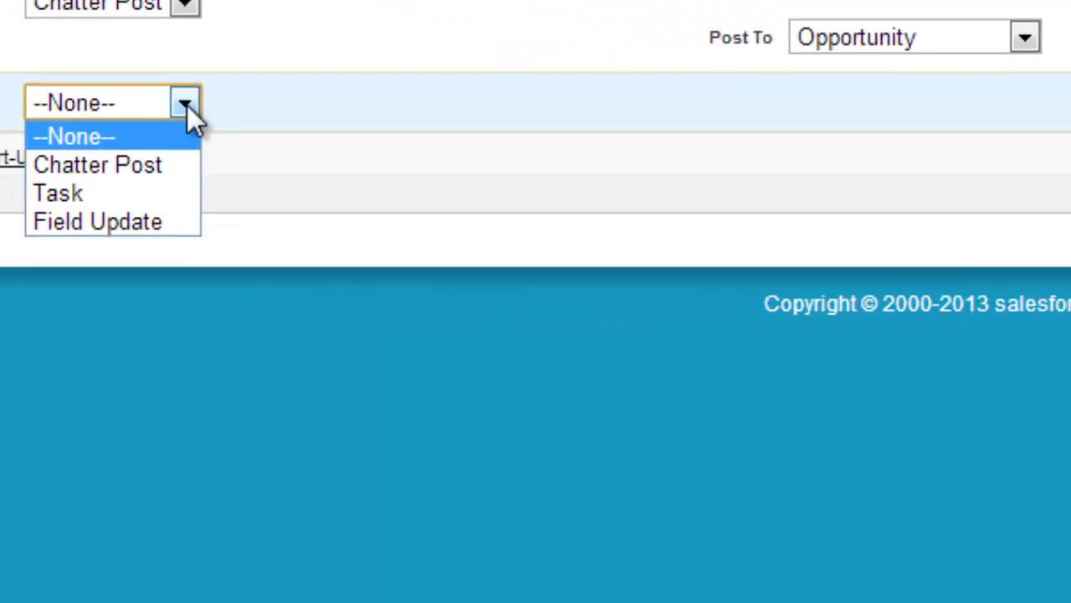
{"action": "left_click", "coordinate": [161, 193]}
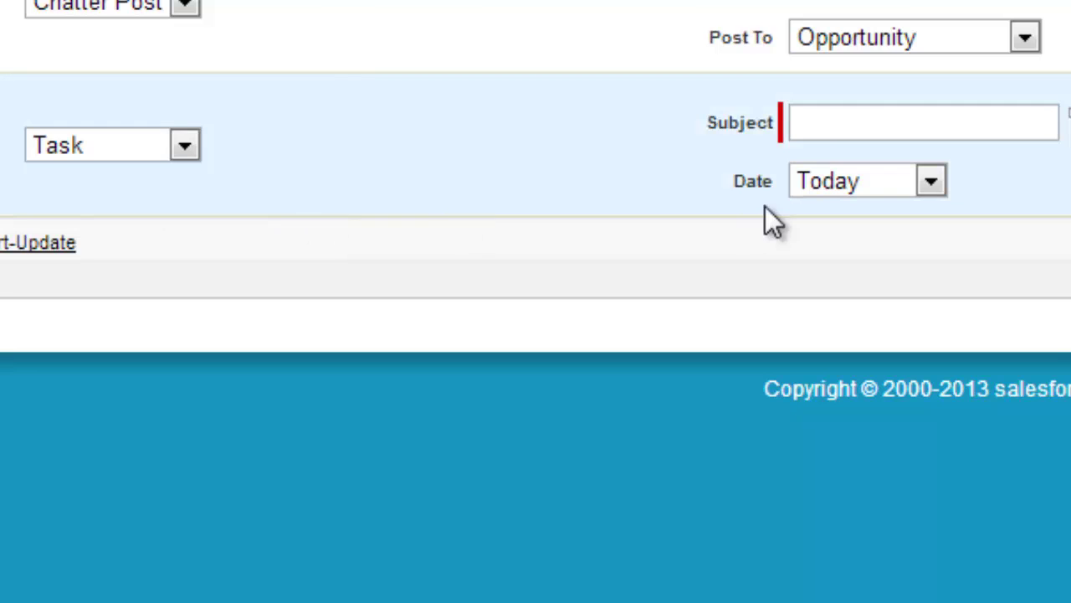
{"action": "left_click", "coordinate": [859, 123]}
{"action": "type", "text": "Follo"}
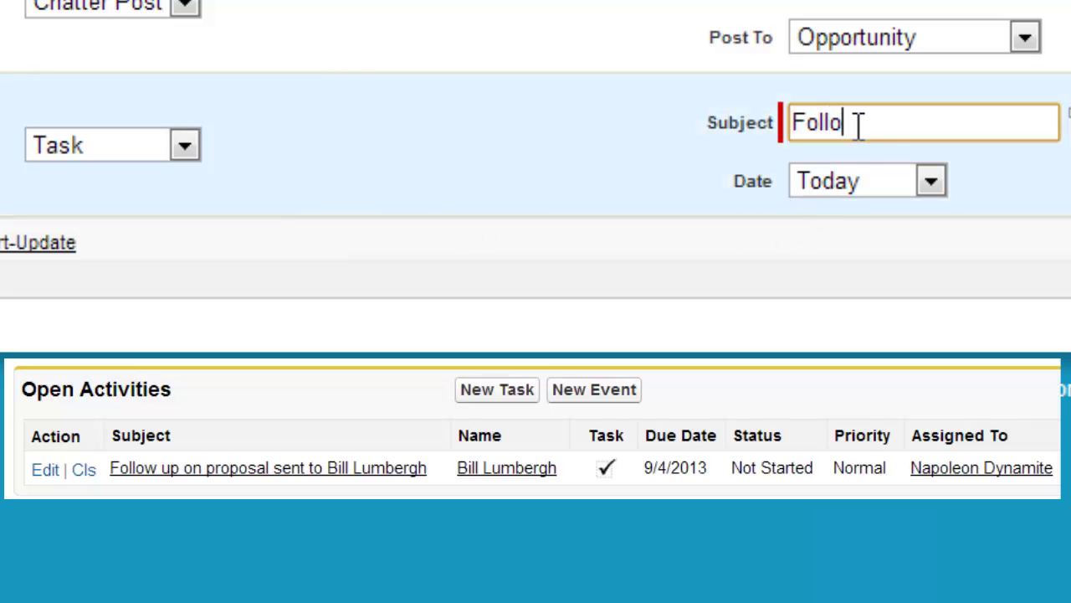
{"action": "type", "text": "w up on P"}
{"action": "key", "text": "BackSpace"}
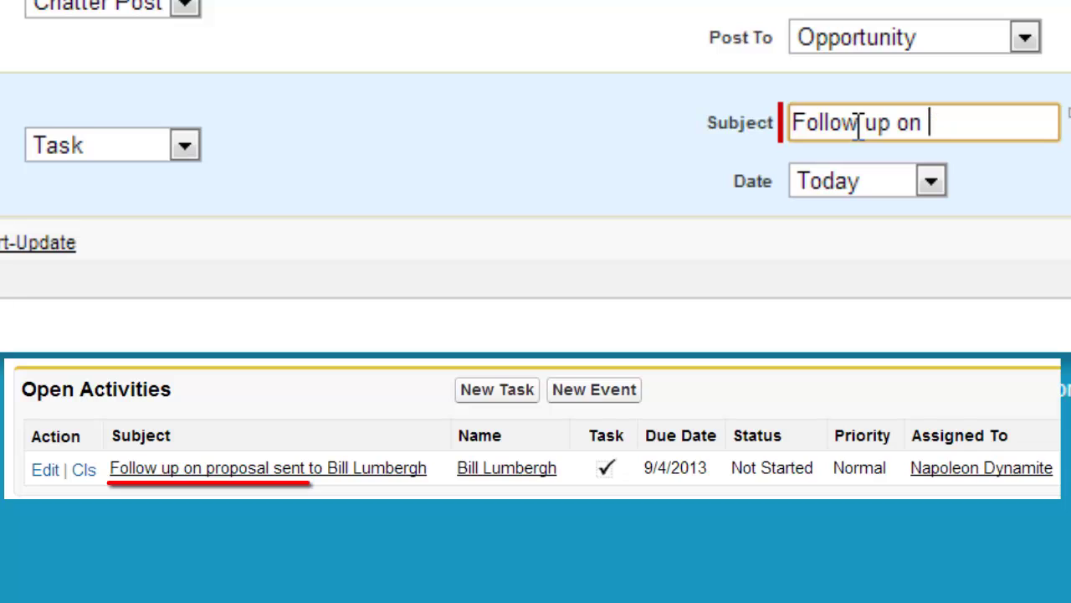
{"action": "type", "text": "proposal sent to"}
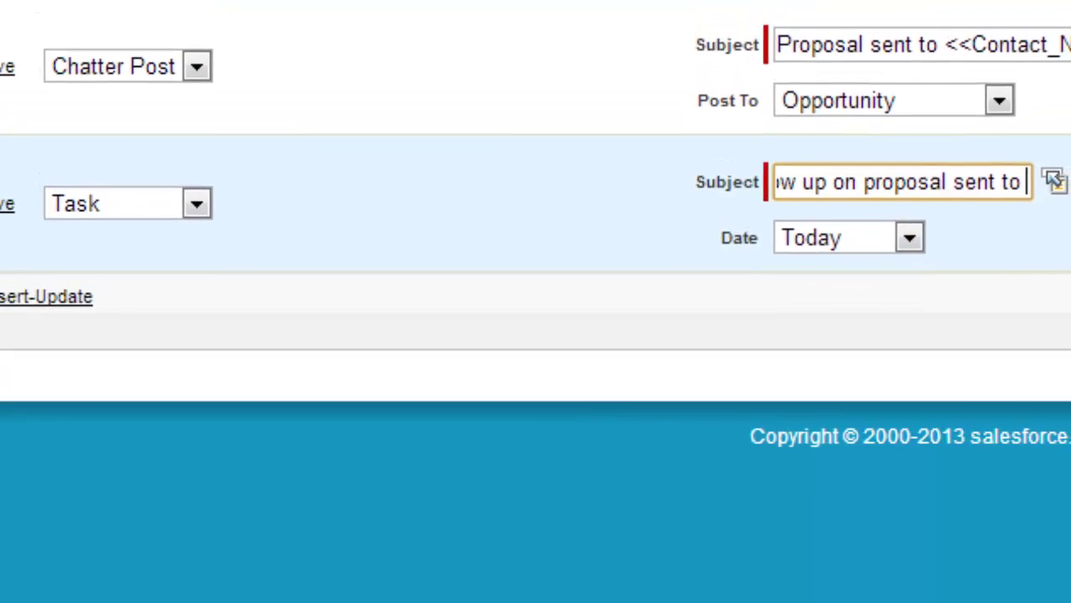
- Complete the Task subject with the <<Contact_Name>> tag, copied from the Contact object's Full Name field tag
{"action": "left_click", "coordinate": [1068, 117]}
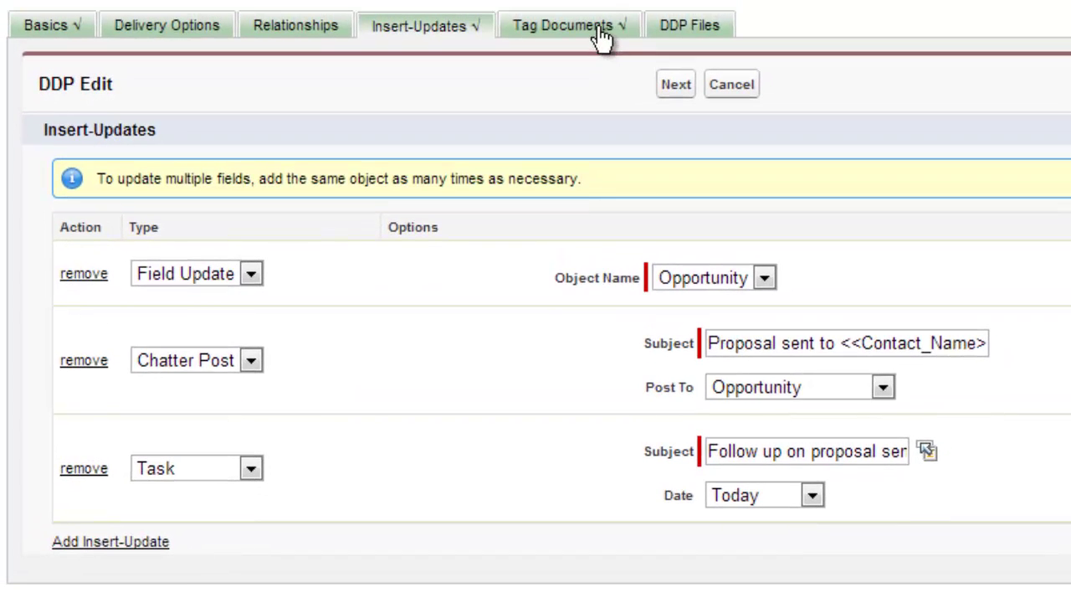
{"action": "left_click", "coordinate": [602, 37]}
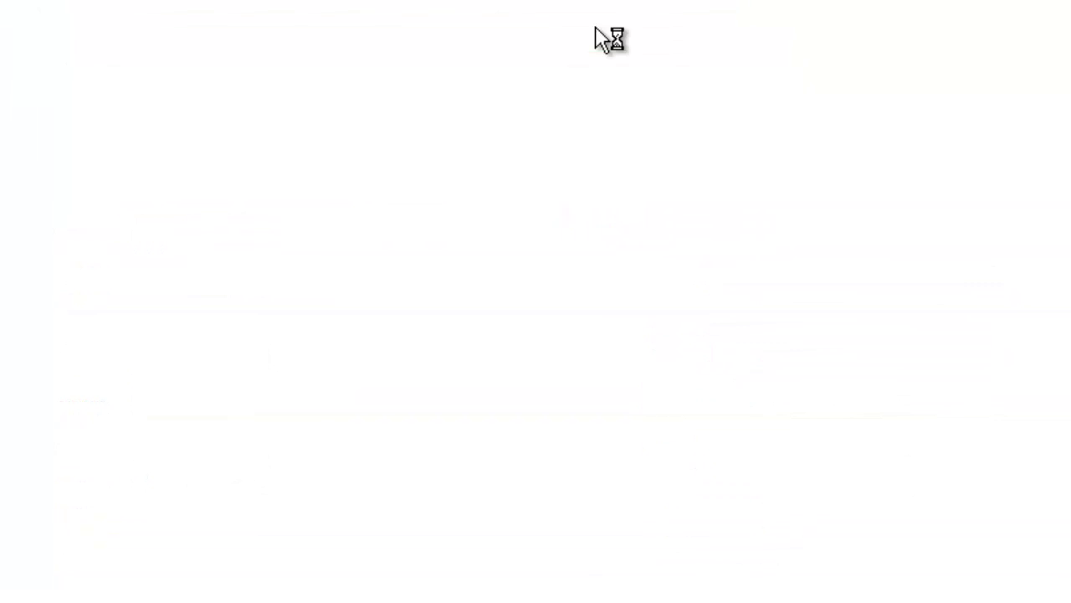
{"action": "left_click", "coordinate": [609, 586]}
{"action": "key", "text": "ctrl+c"}
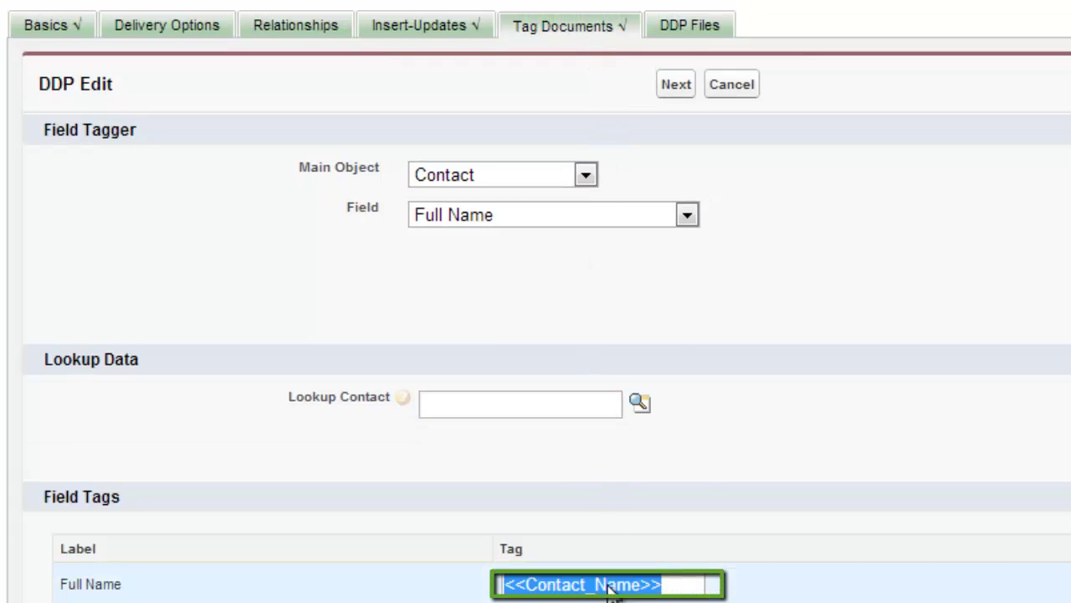
{"action": "left_click", "coordinate": [448, 36]}
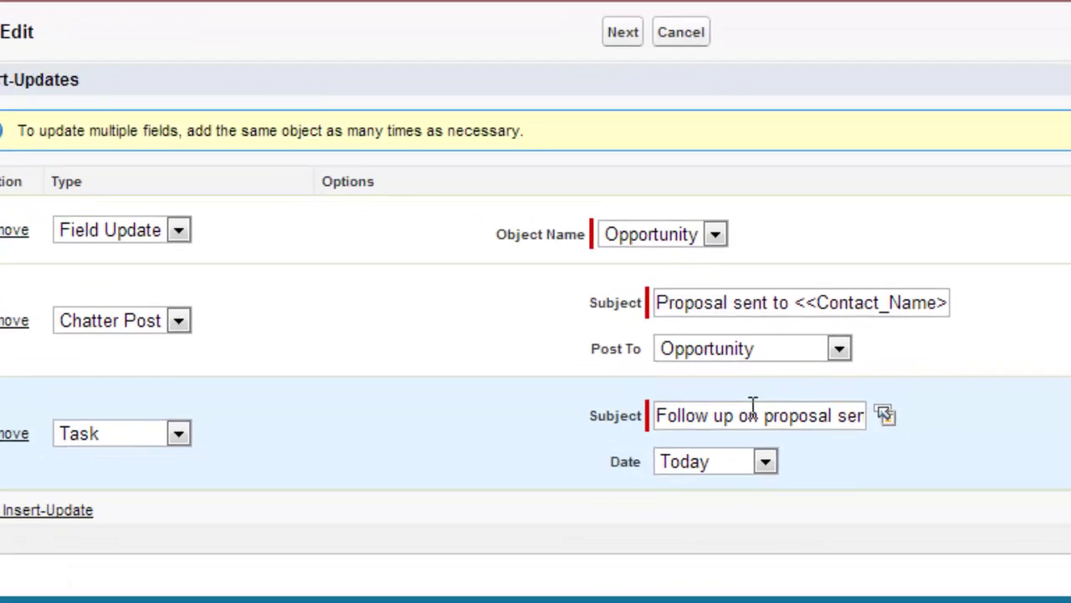
{"action": "left_click_drag", "start_coordinate": [752, 415], "coordinate": [864, 415]}
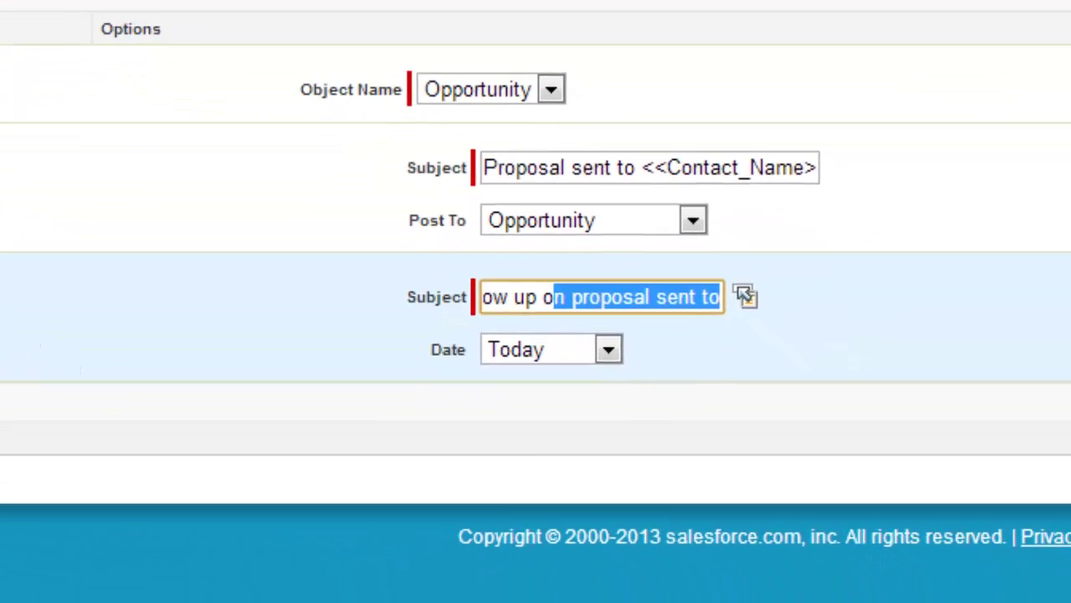
{"action": "key", "text": "End"}
{"action": "key", "text": "ctrl+v"}
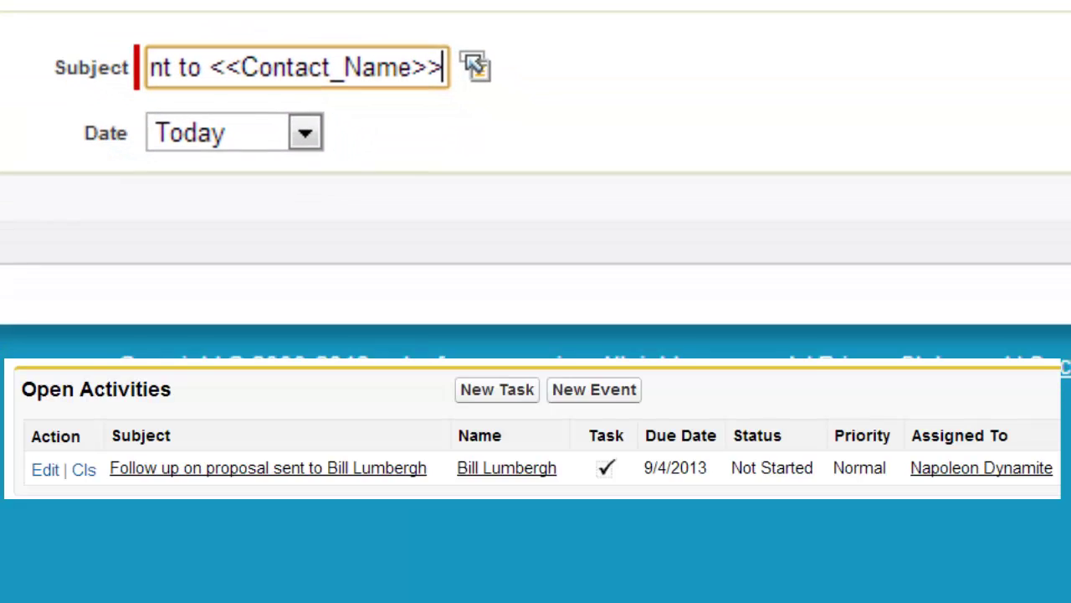
{"action": "left_click_drag", "start_coordinate": [211, 68], "coordinate": [465, 67]}
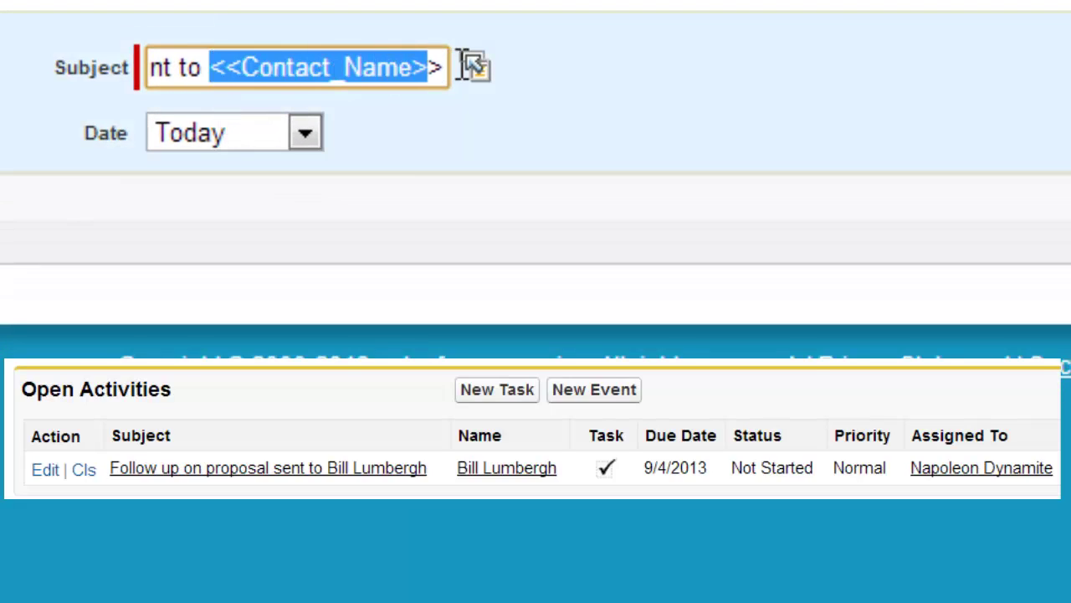
- Set the Task's date to Today plus 7 and its status to Not Started
{"action": "left_click", "coordinate": [311, 147]}
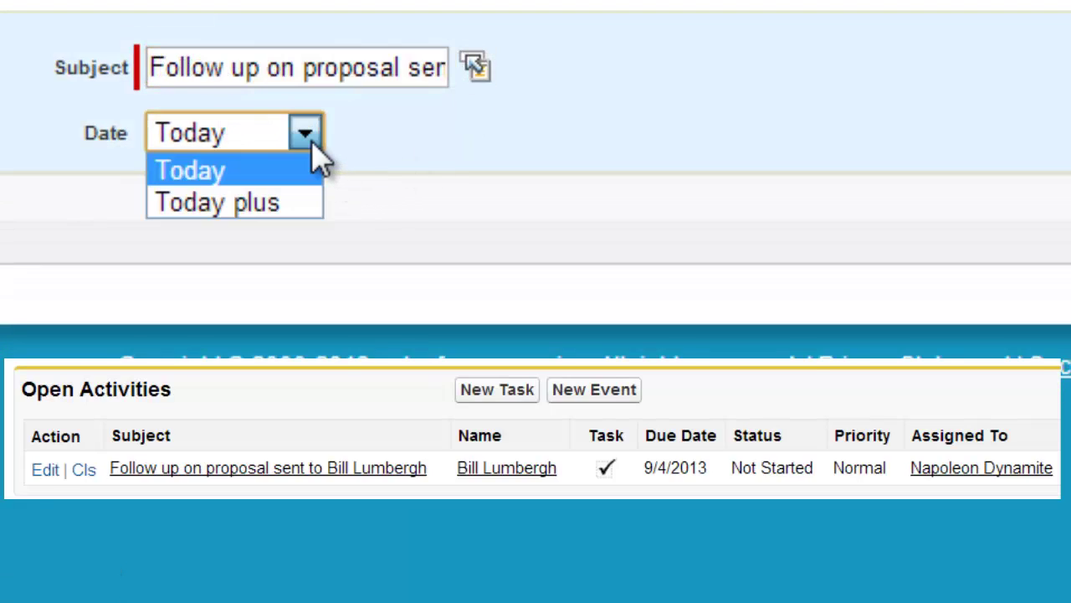
{"action": "left_click", "coordinate": [300, 204]}
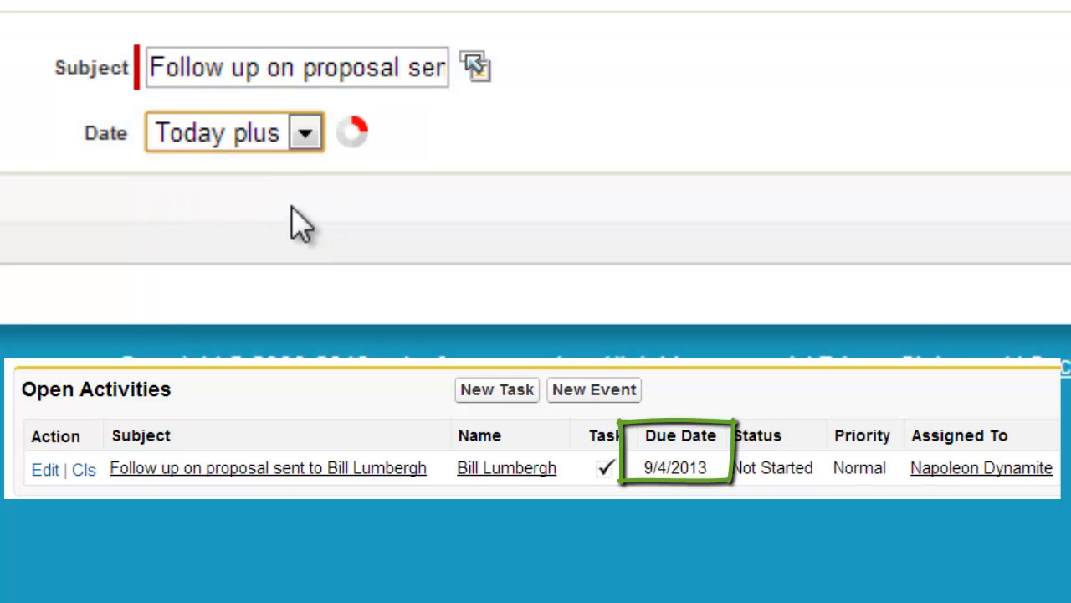
{"action": "left_click", "coordinate": [366, 131]}
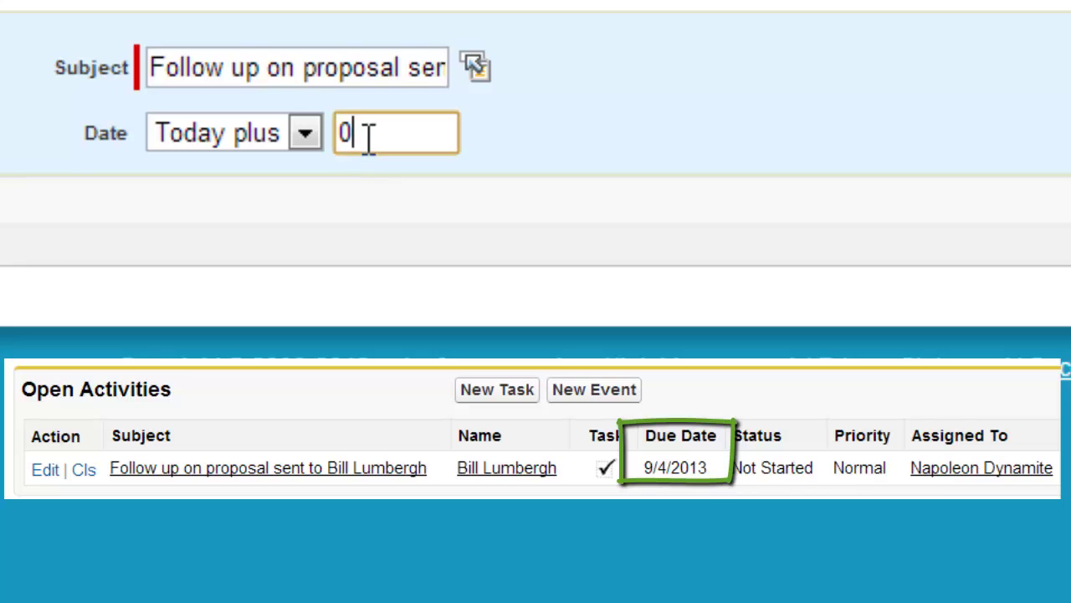
{"action": "left_click_drag", "start_coordinate": [365, 131], "coordinate": [304, 130]}
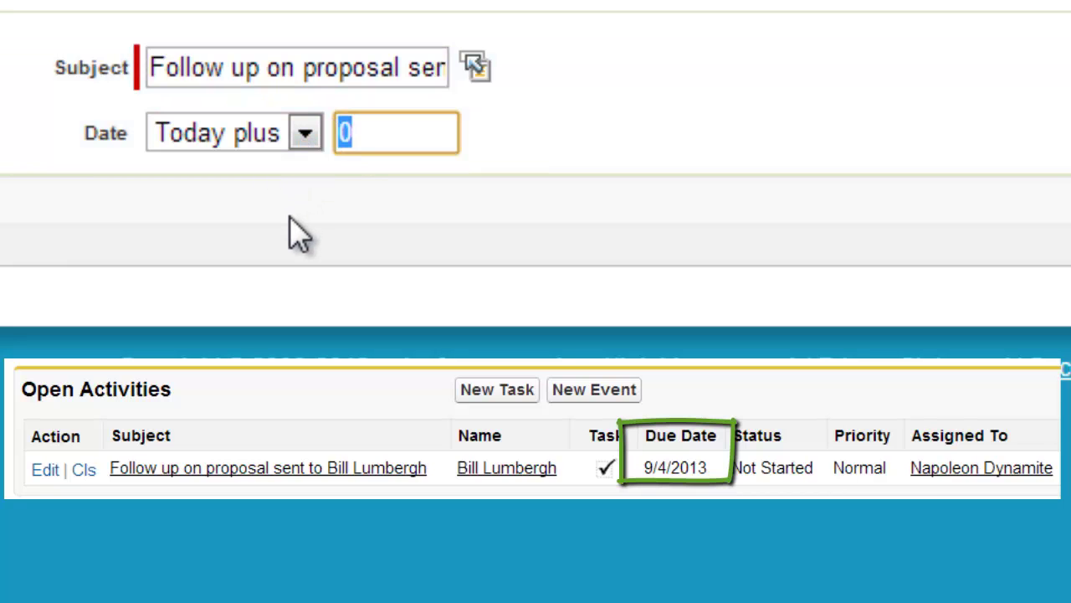
{"action": "type", "text": "7"}
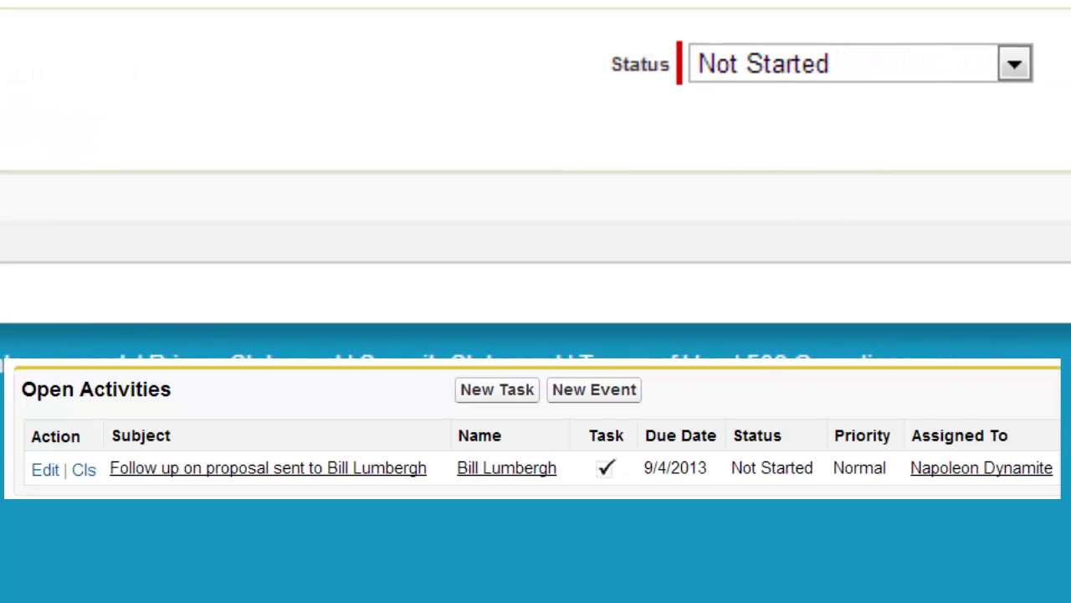
{"action": "left_click", "coordinate": [918, 71]}
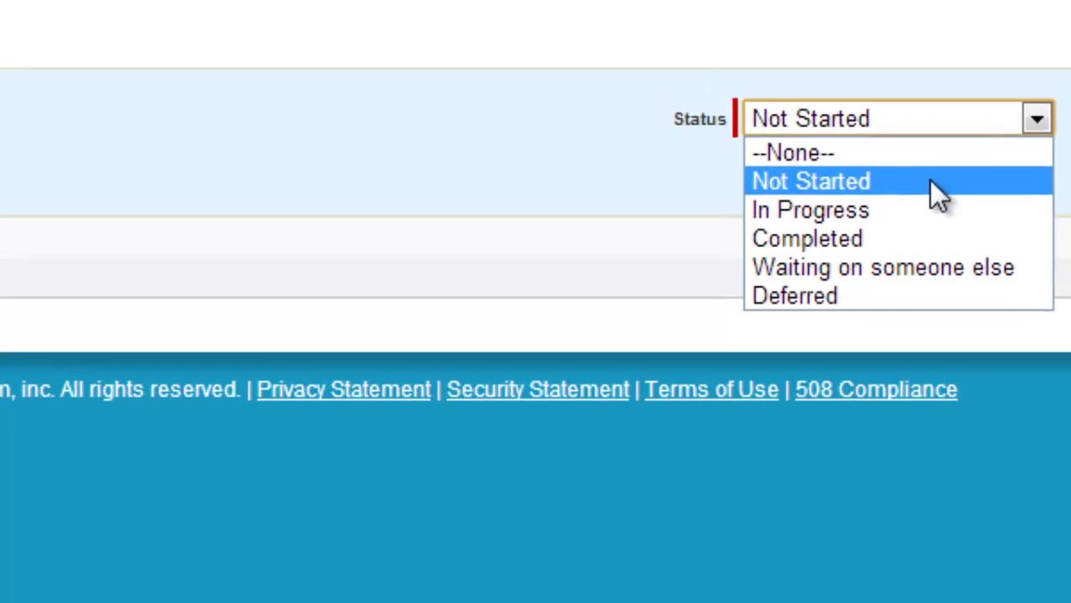
{"action": "left_click", "coordinate": [930, 183]}
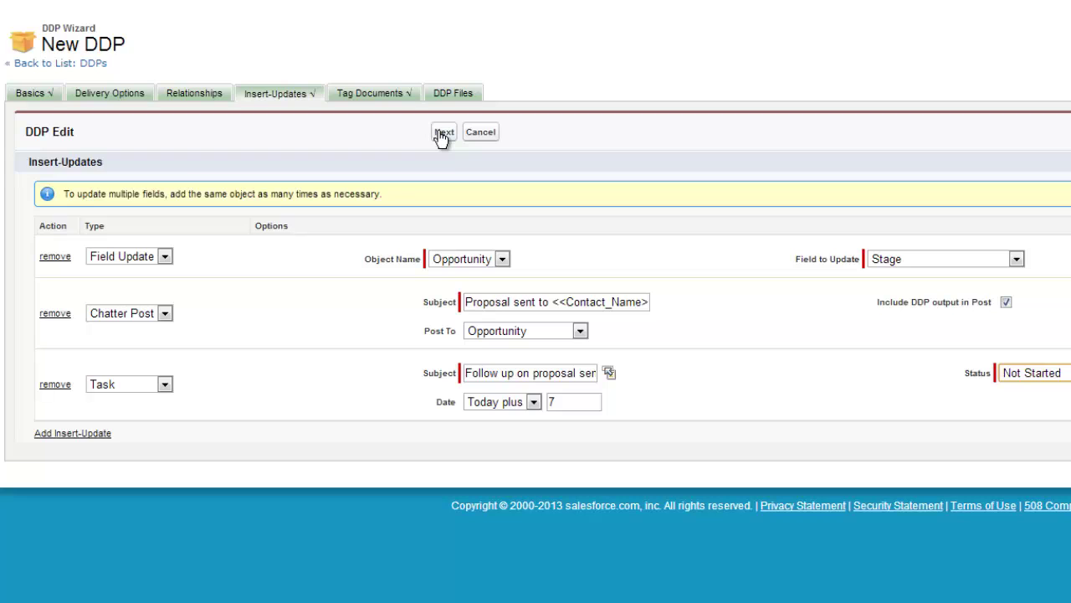
- Finish the insert-updates, continue to document tagging and choose Word/PowerPoint as the document type
{"action": "left_click", "coordinate": [443, 133]}
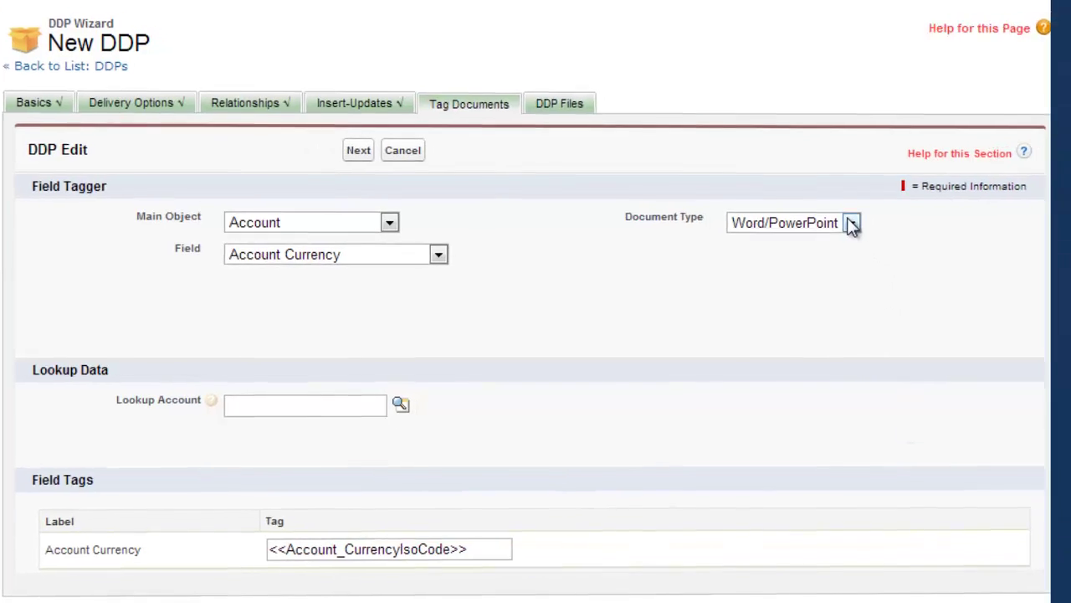
{"action": "left_click", "coordinate": [876, 220]}
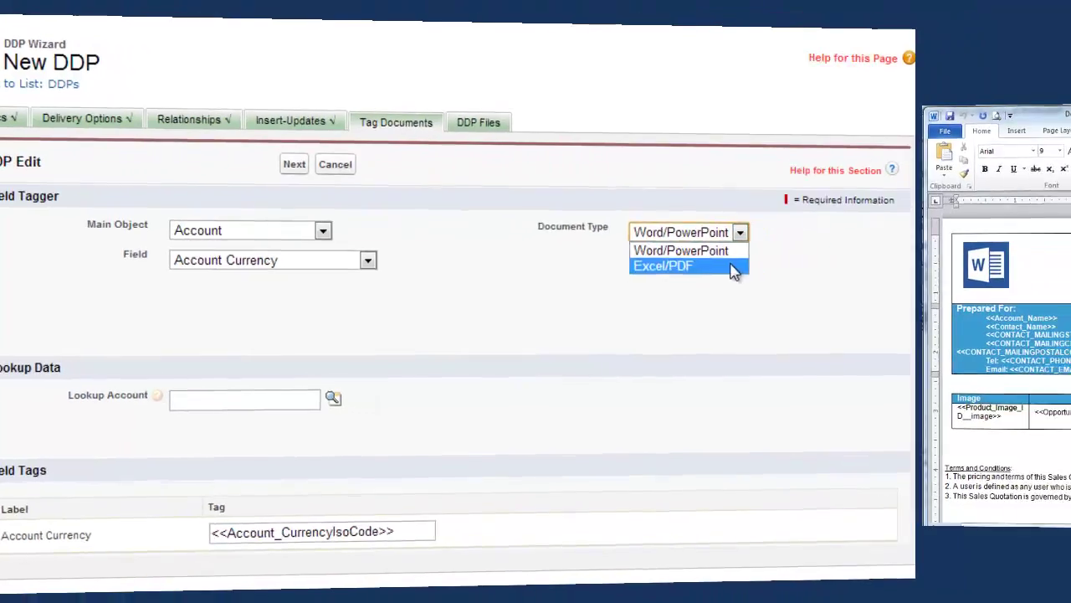
{"action": "left_click", "coordinate": [686, 250]}
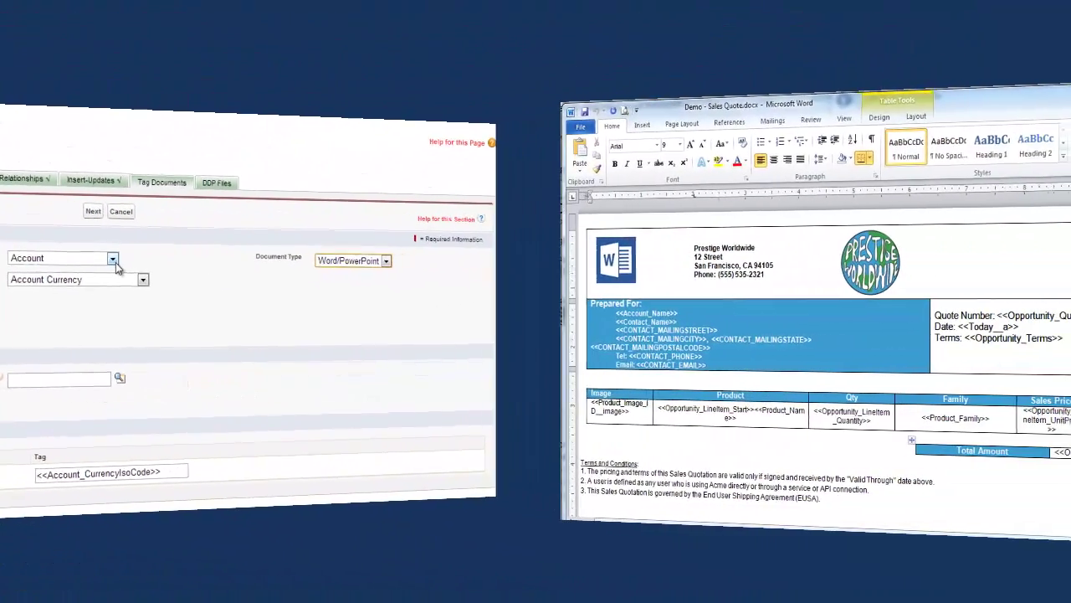
- Generate the field tag for the Opportunity object's Amount field and select the tag text
{"action": "left_click", "coordinate": [184, 248]}
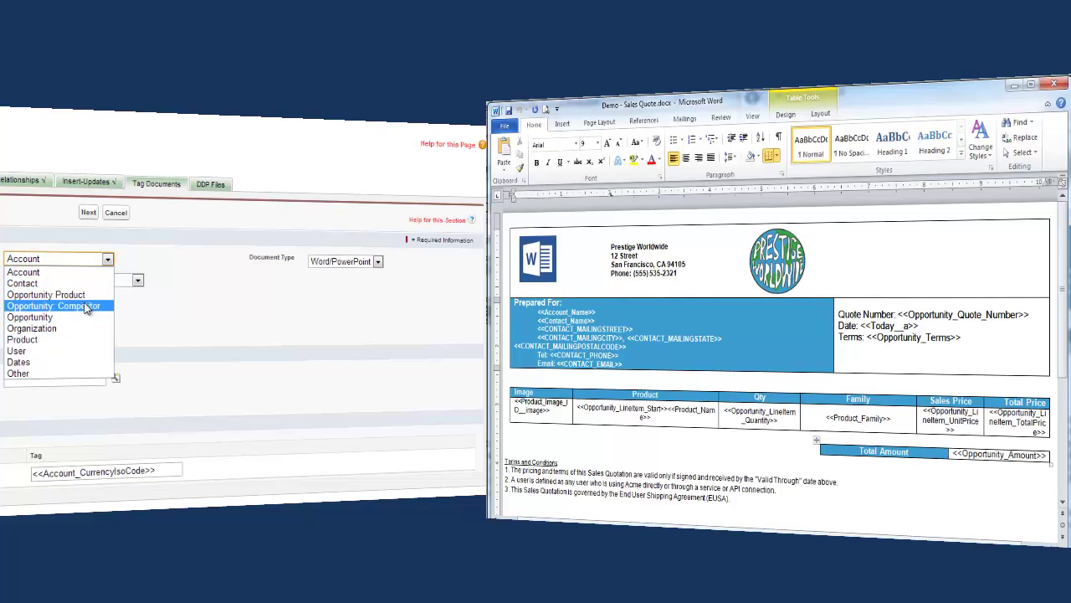
{"action": "left_click", "coordinate": [84, 315]}
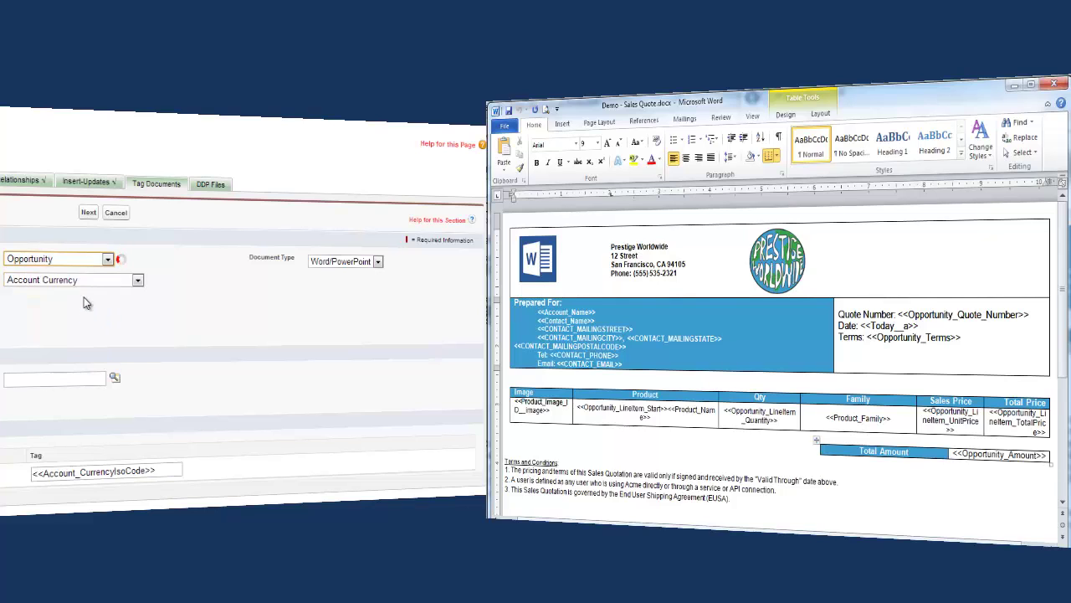
{"action": "left_click", "coordinate": [84, 281]}
{"action": "left_click", "coordinate": [84, 327]}
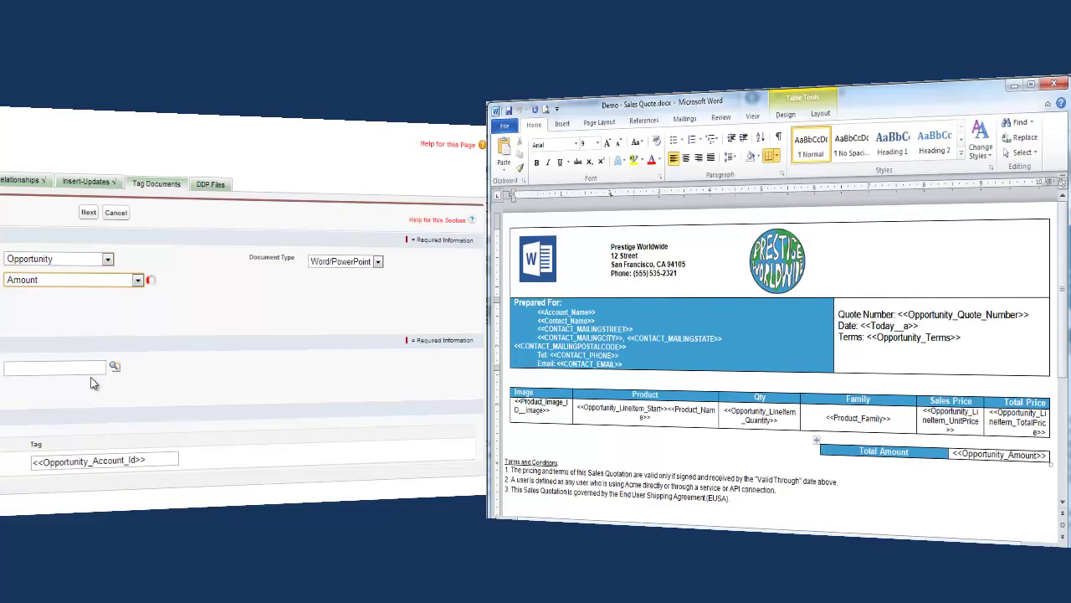
{"action": "left_click", "coordinate": [93, 461]}
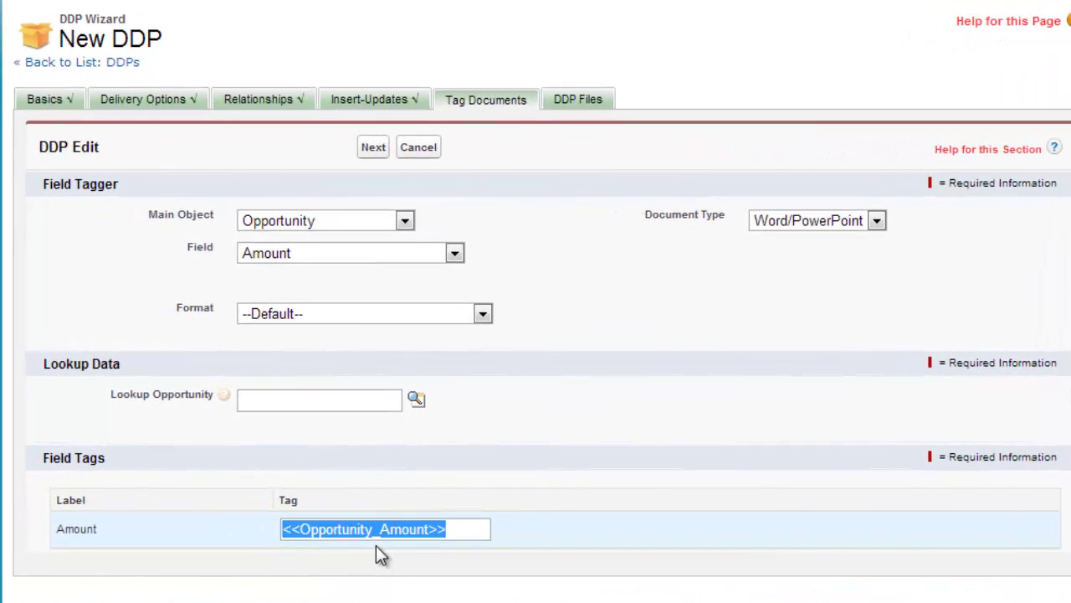
- Continue to the DDP files section and add file rows until there are four
{"action": "left_click", "coordinate": [376, 150]}
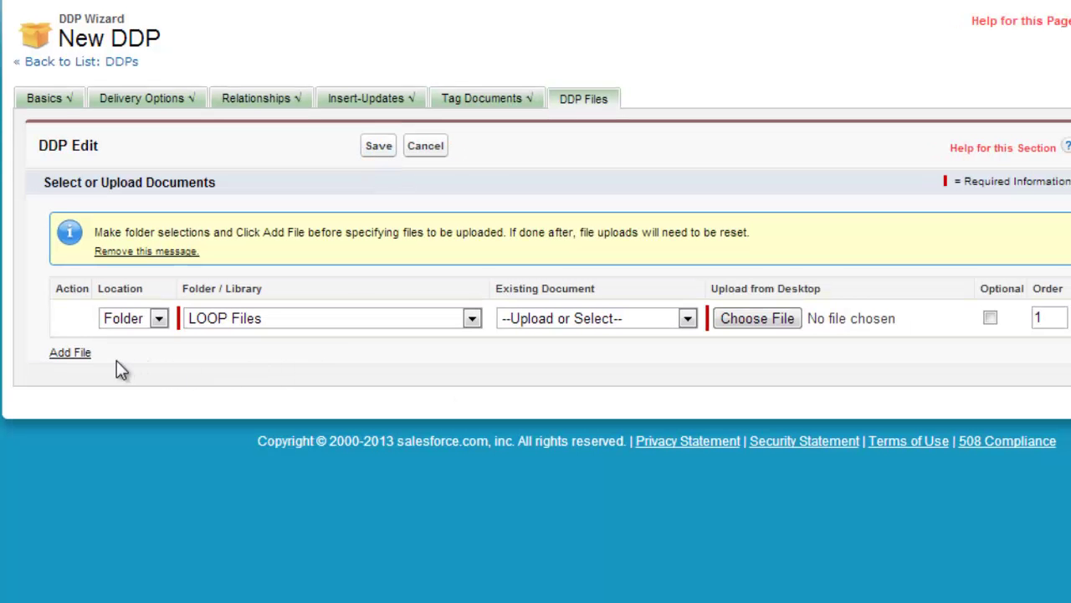
{"action": "left_click", "coordinate": [81, 391]}
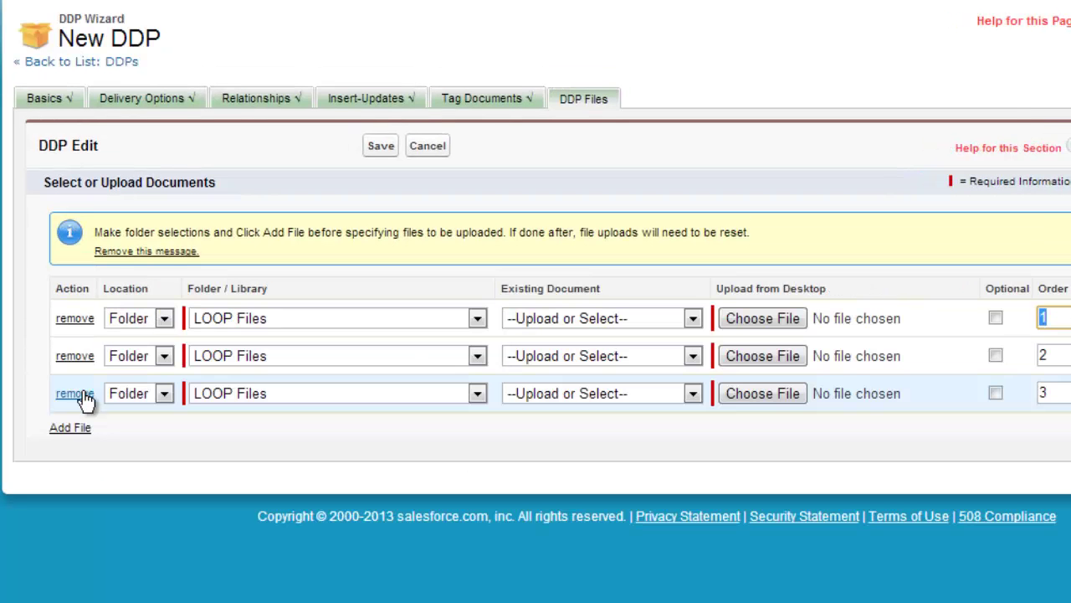
{"action": "left_click", "coordinate": [71, 427]}
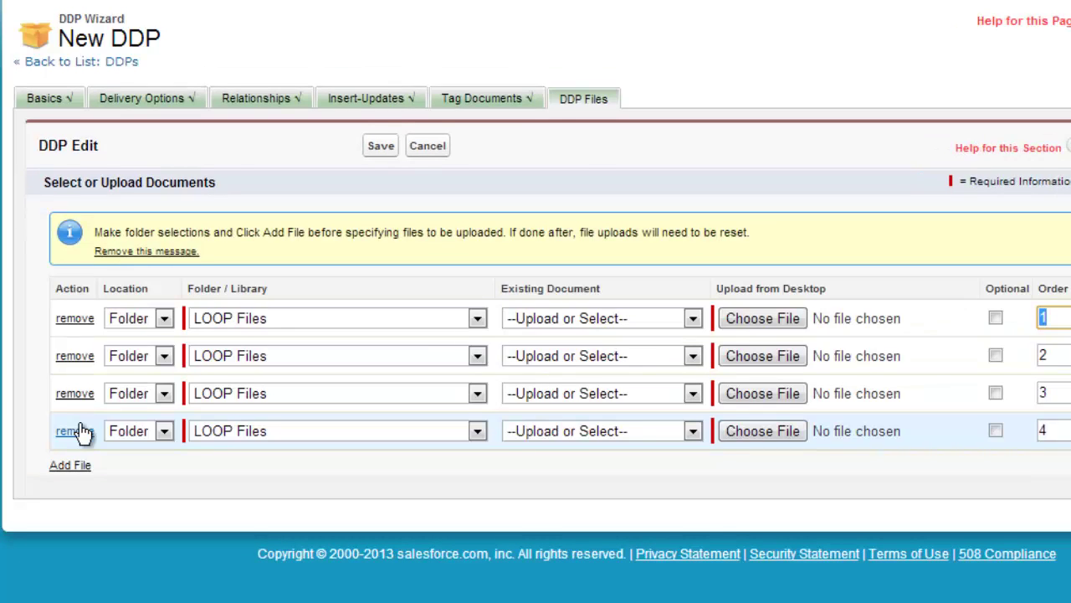
- Choose the demo sales proposal, Demo - Sales Quote.docx, Demo - White Paper.pdf and Demo - About P2W.pptx for upload, making the last two optional
{"action": "left_click", "coordinate": [794, 327]}
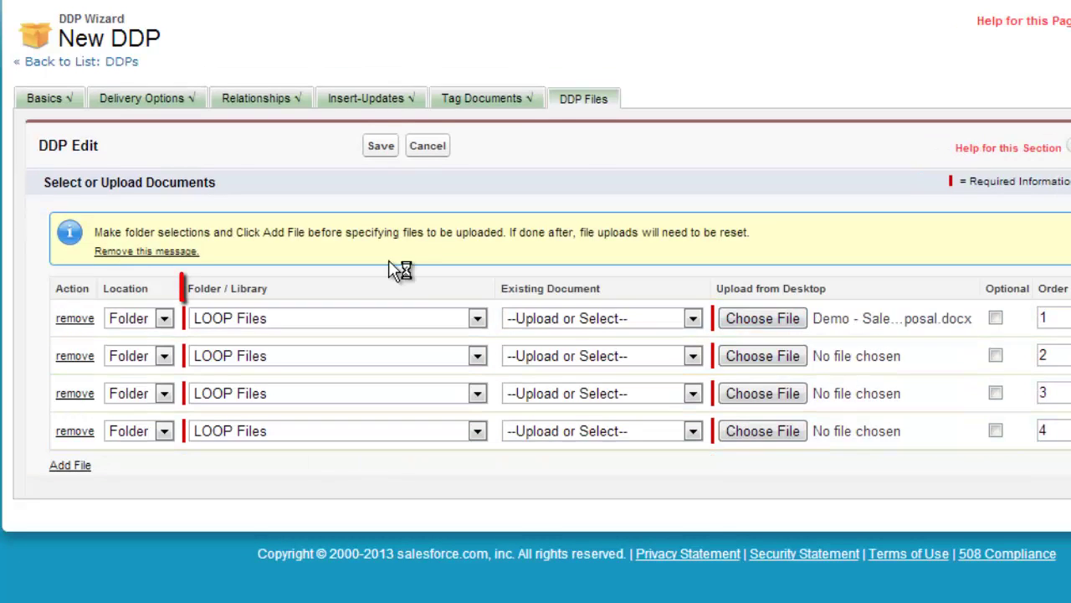
{"action": "left_click", "coordinate": [755, 360]}
{"action": "left_click", "coordinate": [775, 399]}
{"action": "left_click", "coordinate": [796, 433]}
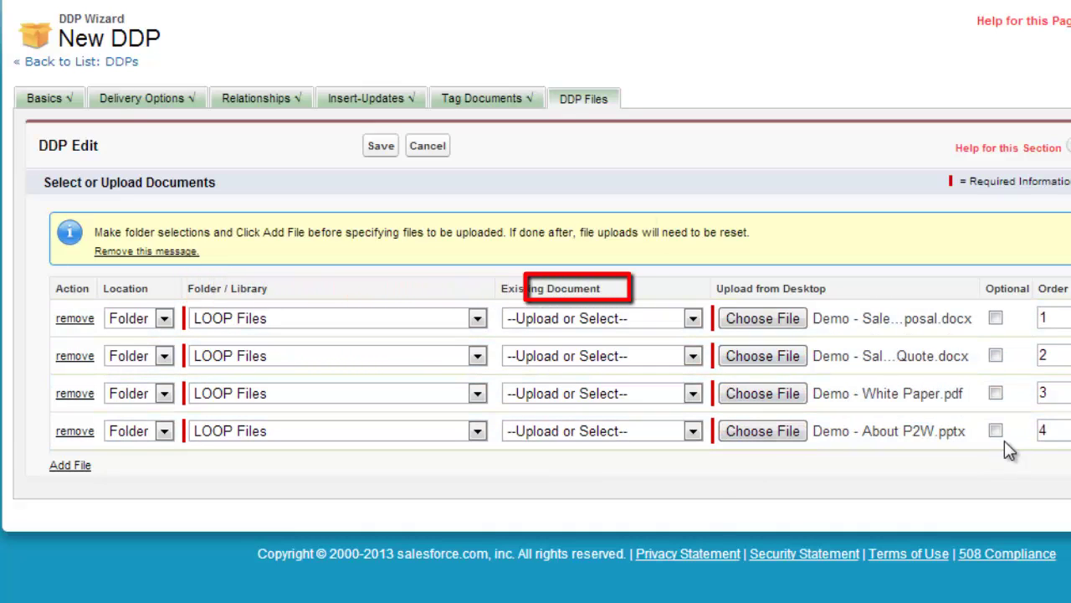
{"action": "left_click", "coordinate": [995, 394]}
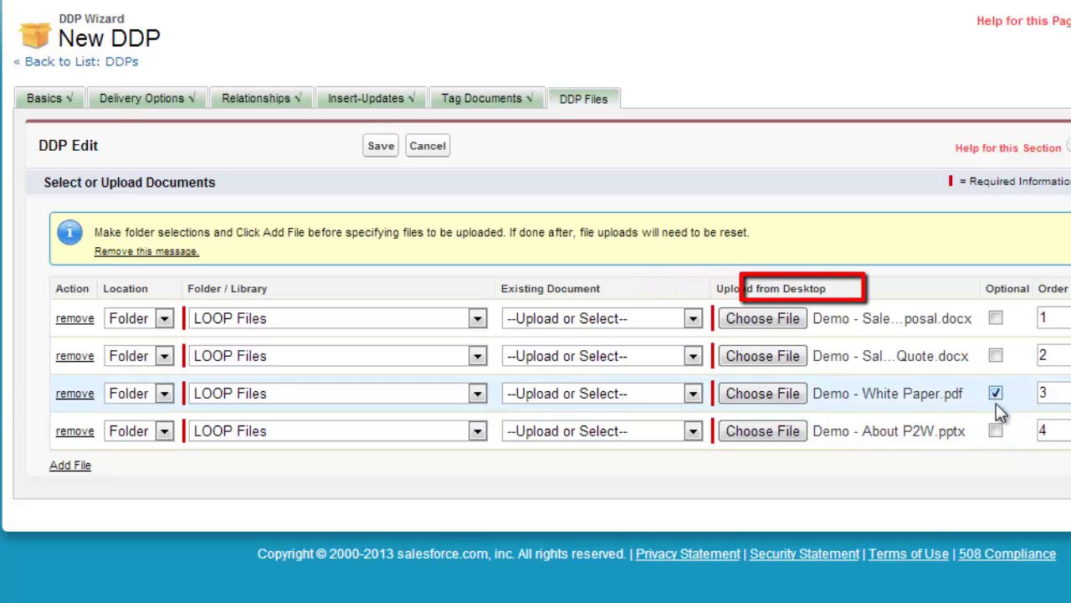
{"action": "left_click", "coordinate": [995, 430]}
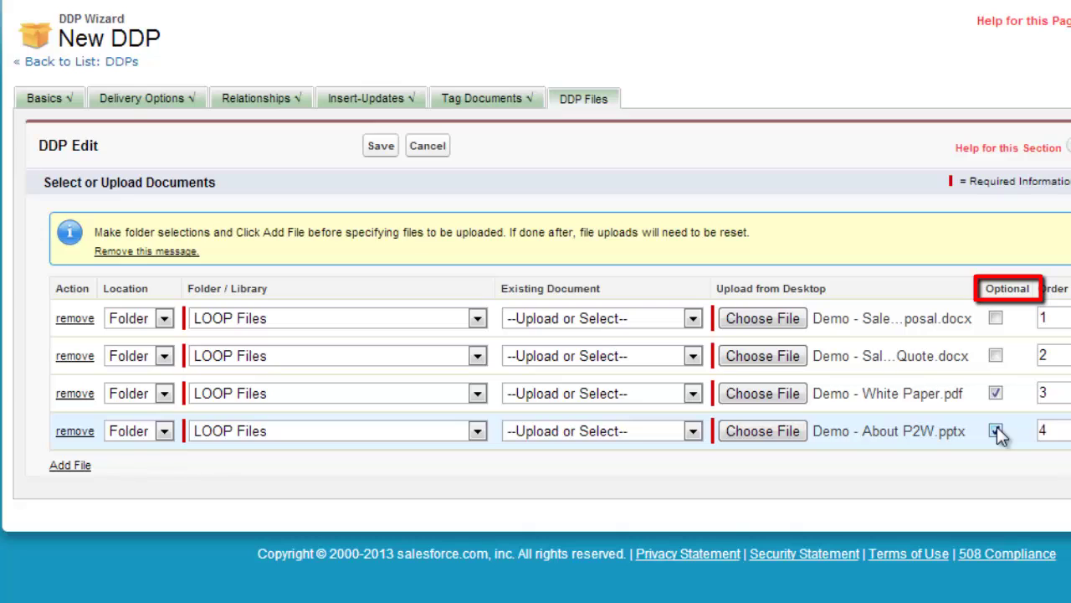
- Change the order of Demo - White Paper.pdf to 1 and set it back to 3
{"action": "key", "text": "BackSpace"}
{"action": "type", "text": "1"}
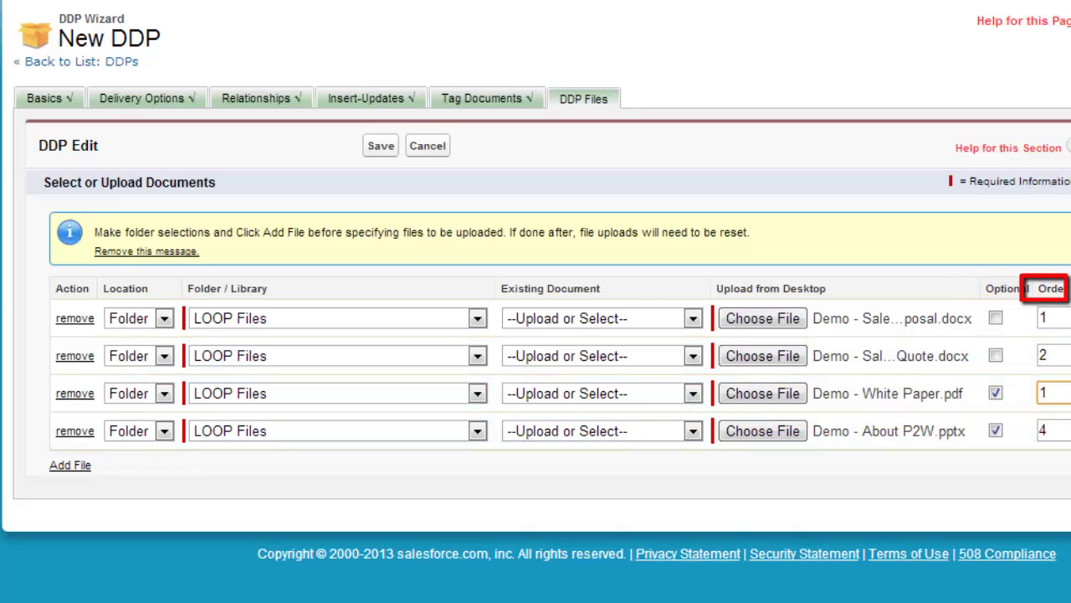
{"action": "key", "text": "BackSpace"}
{"action": "type", "text": "3"}
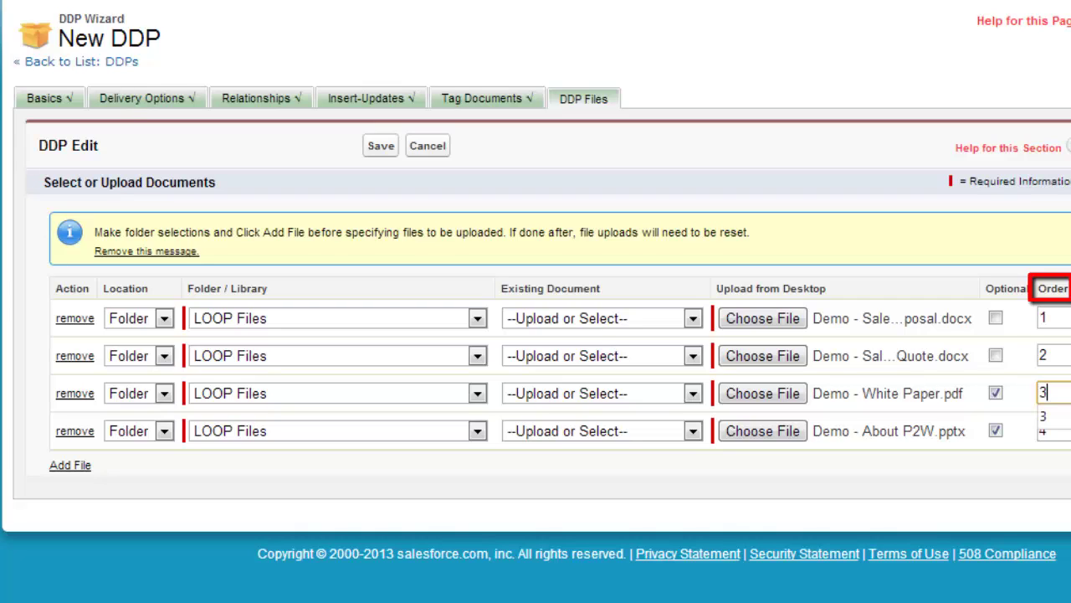
- Save the Sales Proposal DDP and preview its related lists, including Relationships and PDF Stamps
{"action": "key", "text": "Tab"}
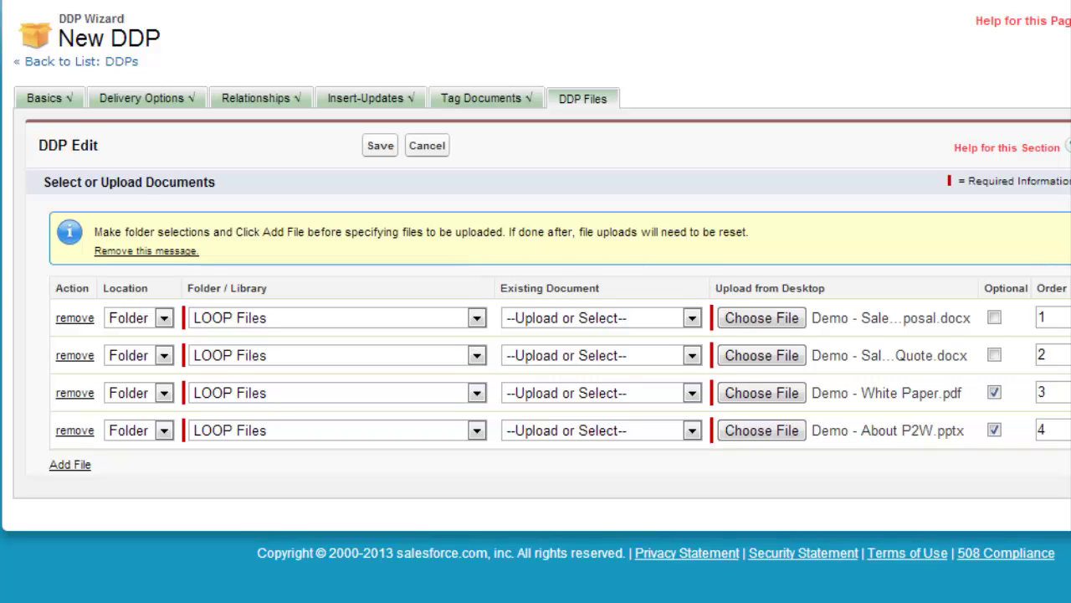
{"action": "left_click", "coordinate": [380, 148]}
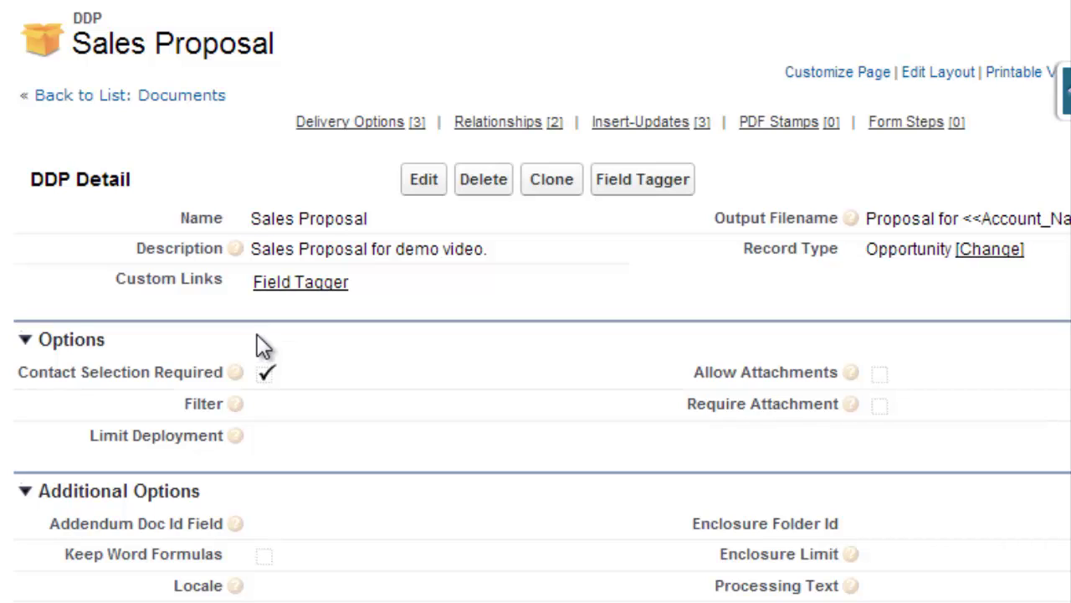
{"action": "mouse_move", "coordinate": [486, 127]}
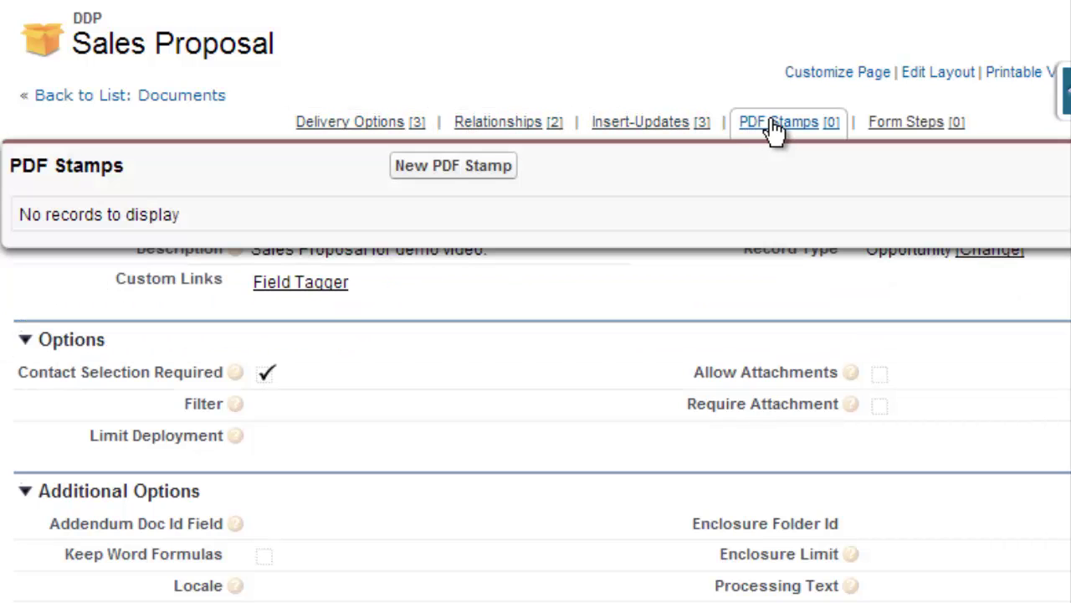
{"action": "mouse_move", "coordinate": [853, 404]}
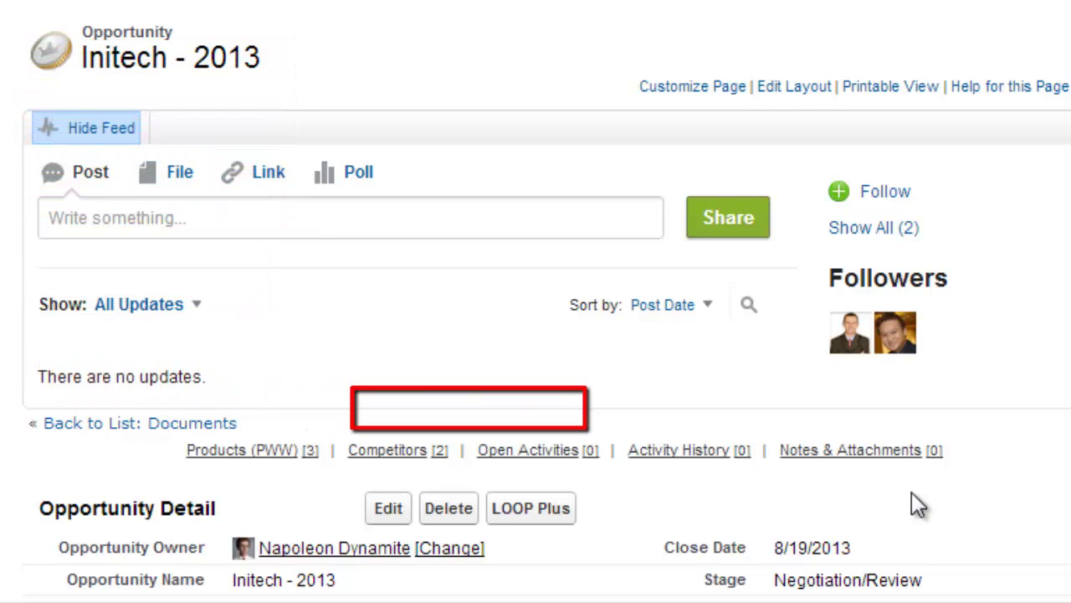
- Review the Initech - 2013 opportunity's stage, billing contact, products and competitors
{"action": "scroll", "coordinate": [912, 491], "scroll_direction": "down", "scroll_amount": 3}
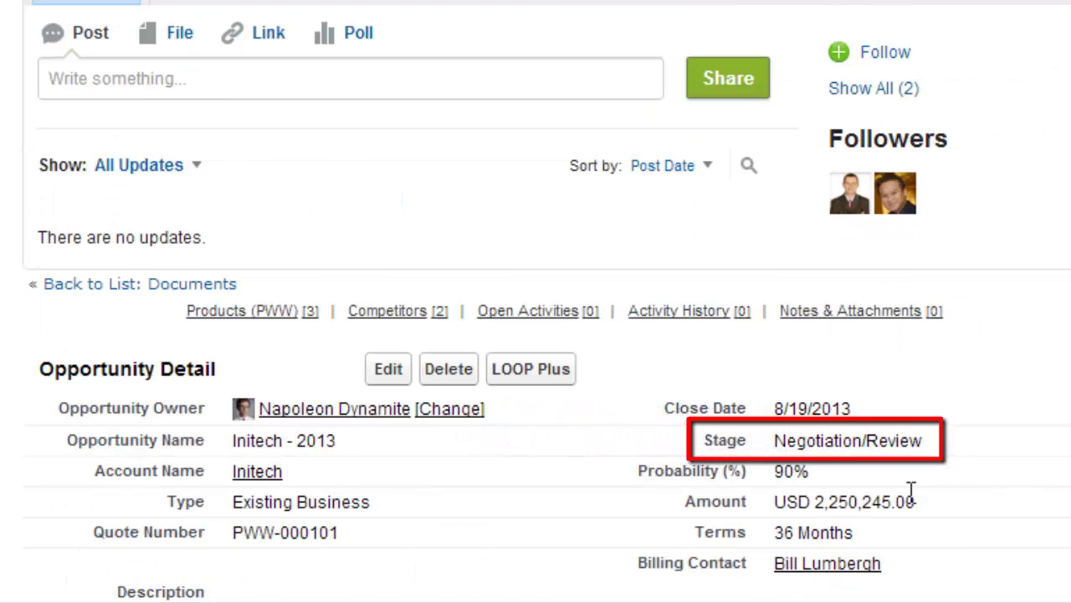
{"action": "scroll", "coordinate": [911, 492], "scroll_direction": "down", "scroll_amount": 3}
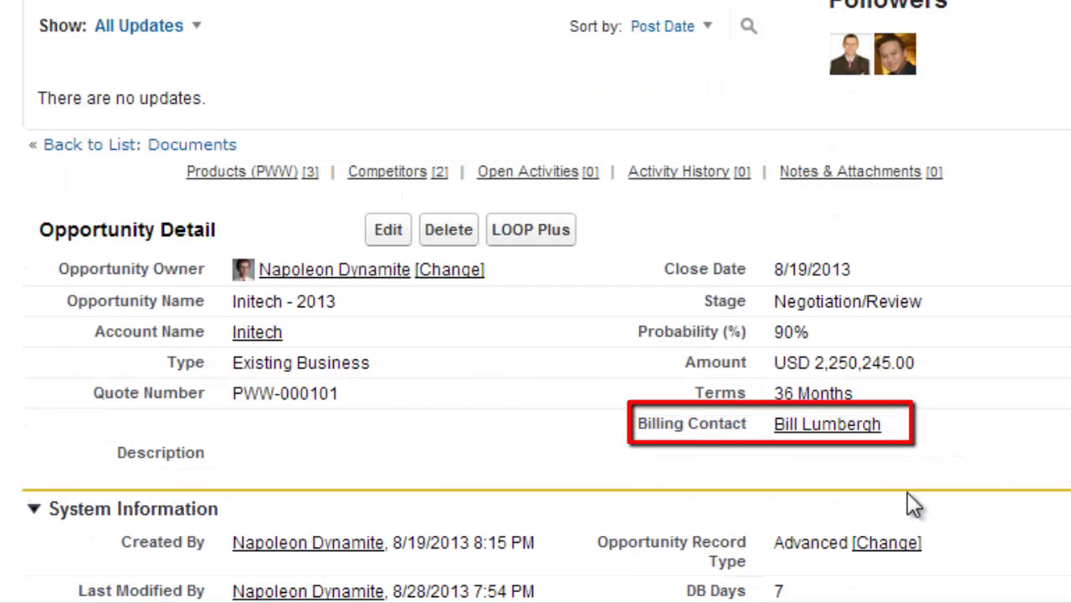
{"action": "scroll", "coordinate": [908, 491], "scroll_direction": "down", "scroll_amount": 6}
{"action": "scroll", "coordinate": [905, 493], "scroll_direction": "down", "scroll_amount": 9}
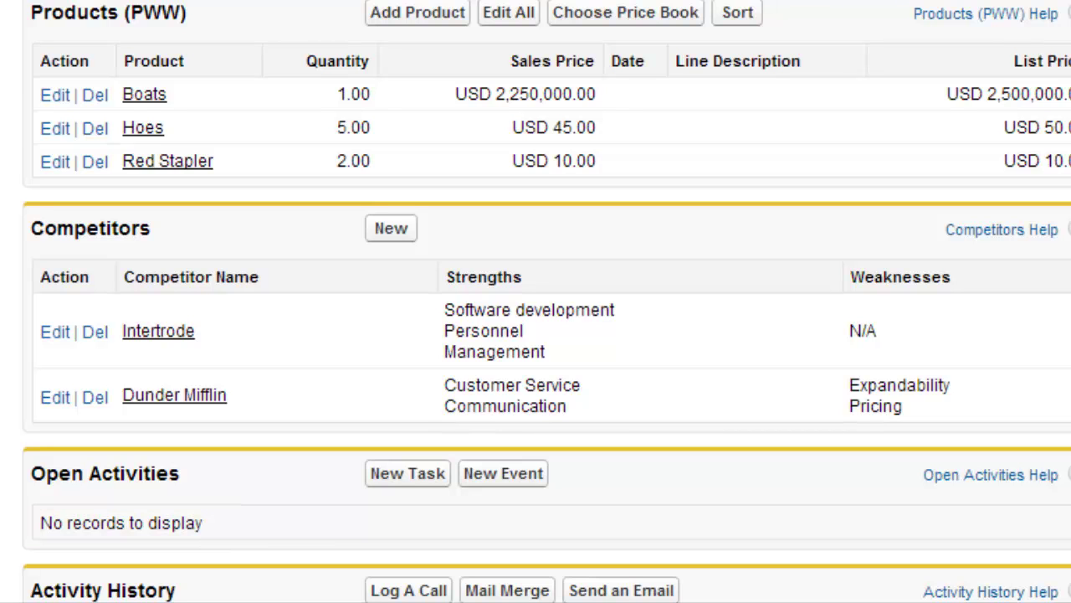
{"action": "scroll", "coordinate": [536, 301], "scroll_direction": "up", "scroll_amount": 10}
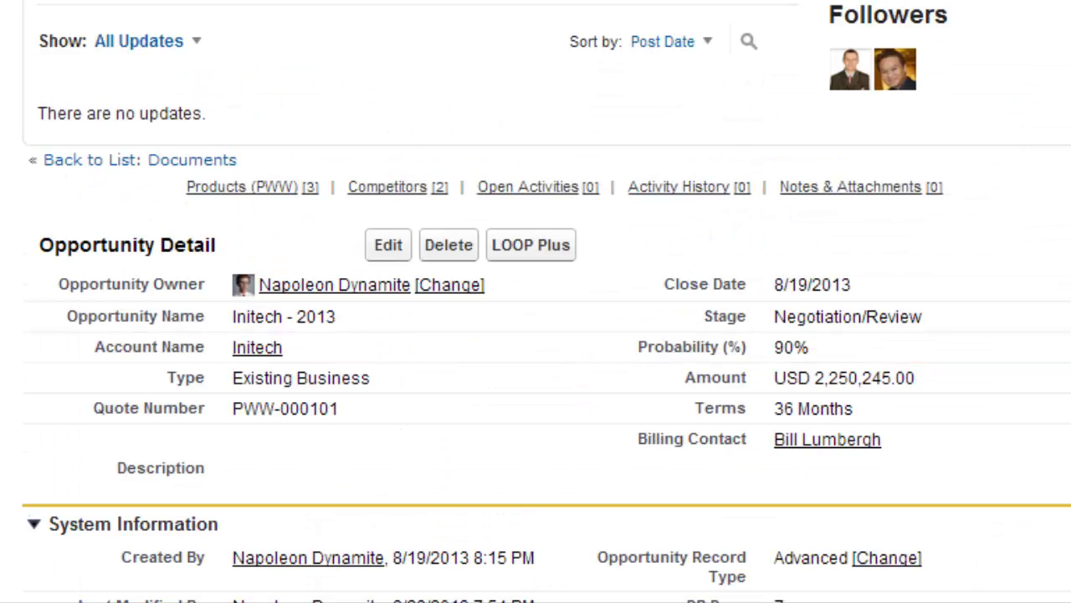
{"action": "scroll", "coordinate": [536, 301], "scroll_direction": "up", "scroll_amount": 2}
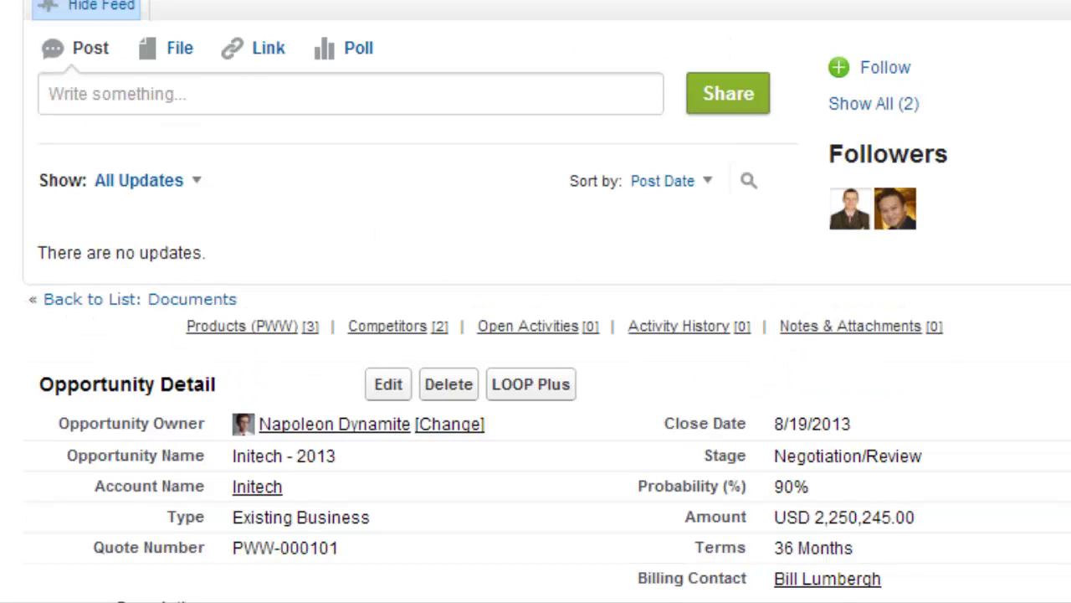
{"action": "scroll", "coordinate": [535, 301], "scroll_direction": "up", "scroll_amount": 2}
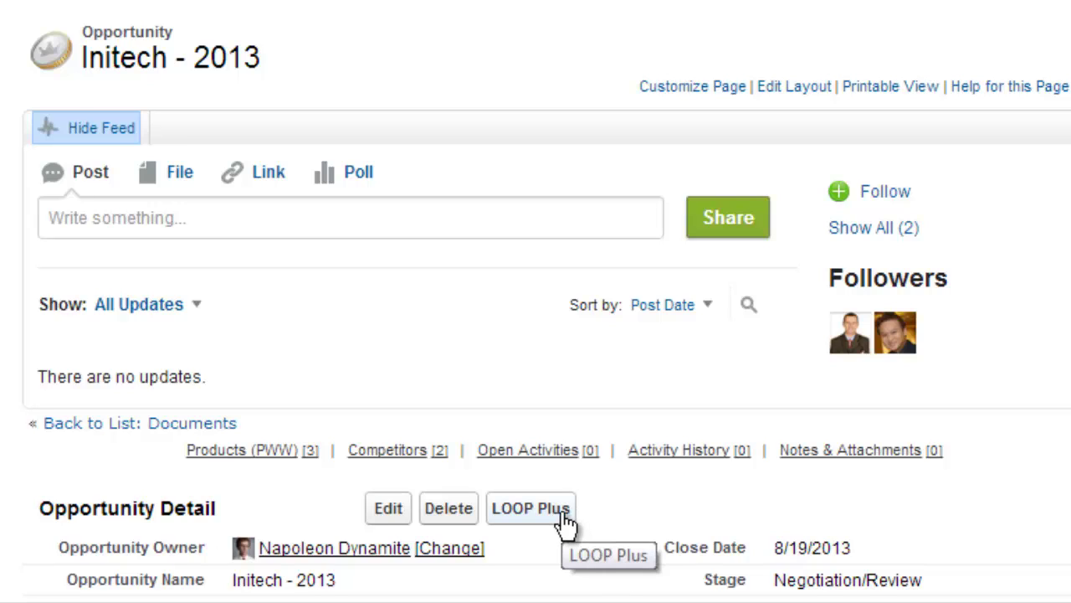
- Open LOOP Plus for the opportunity, choose its billing contact and include the optional White Paper and About P2W documents
{"action": "left_click", "coordinate": [530, 508]}
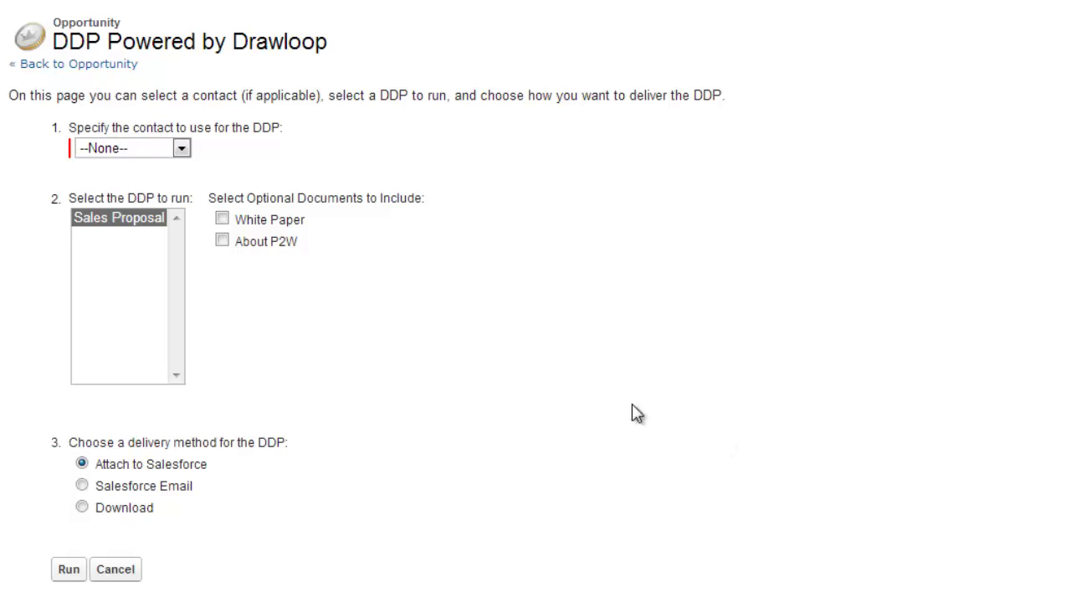
{"action": "left_click", "coordinate": [152, 155]}
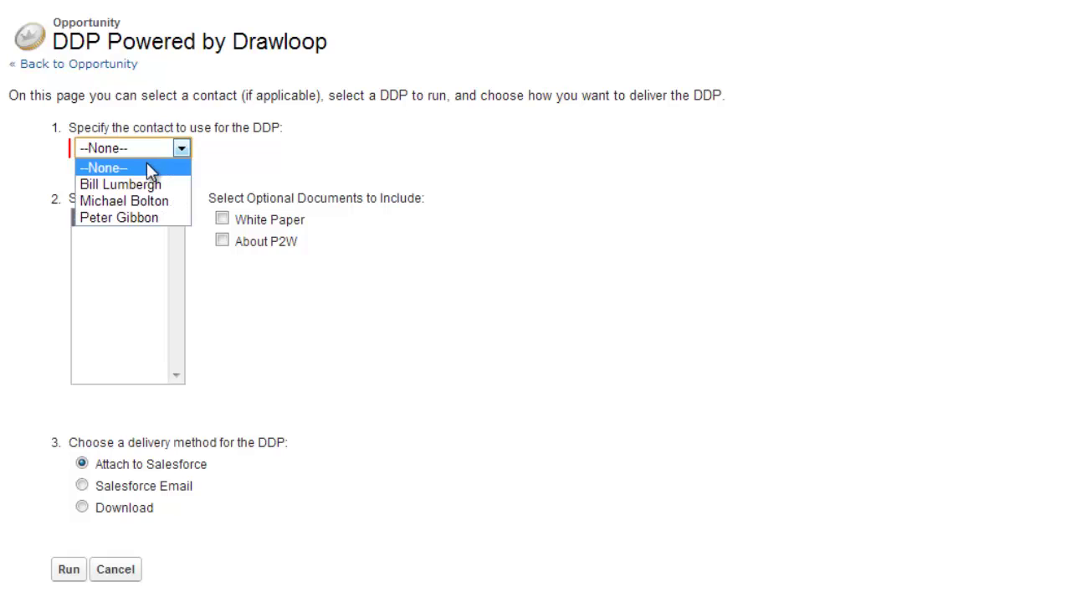
{"action": "left_click", "coordinate": [153, 165]}
{"action": "key", "text": "Down"}
{"action": "left_click", "coordinate": [222, 218]}
{"action": "left_click", "coordinate": [222, 240]}
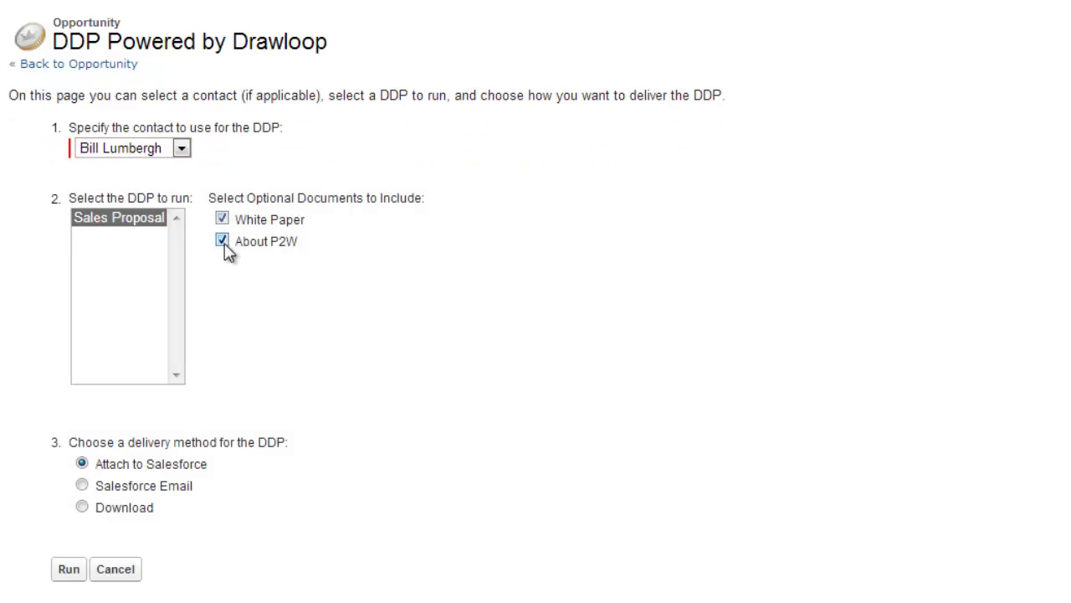
- Run the Sales Proposal DDP with the Download delivery method and open the generated document
{"action": "left_click", "coordinate": [83, 507]}
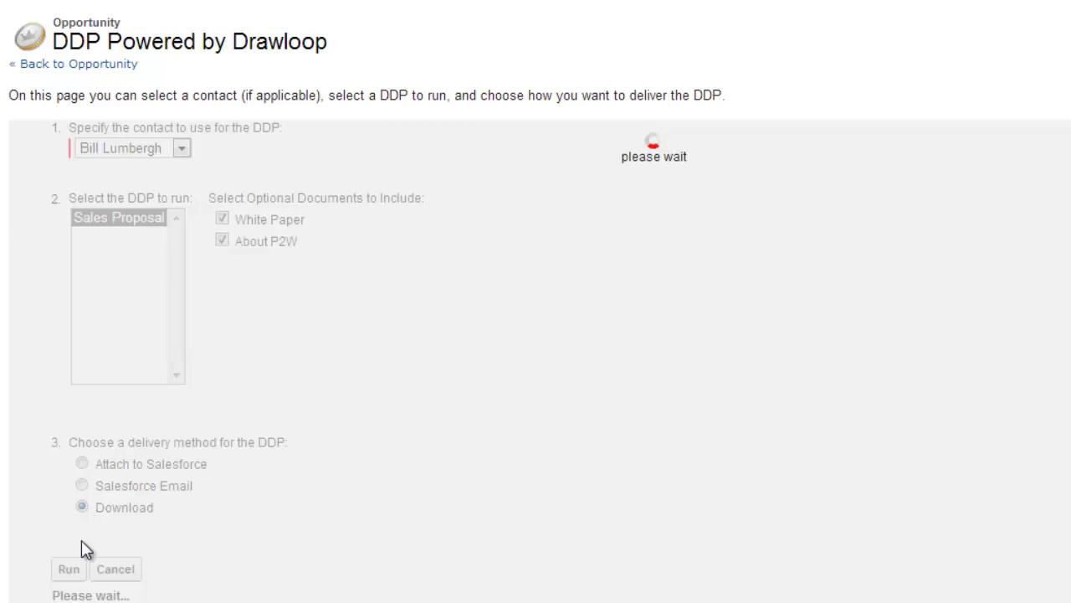
{"action": "left_click", "coordinate": [69, 571]}
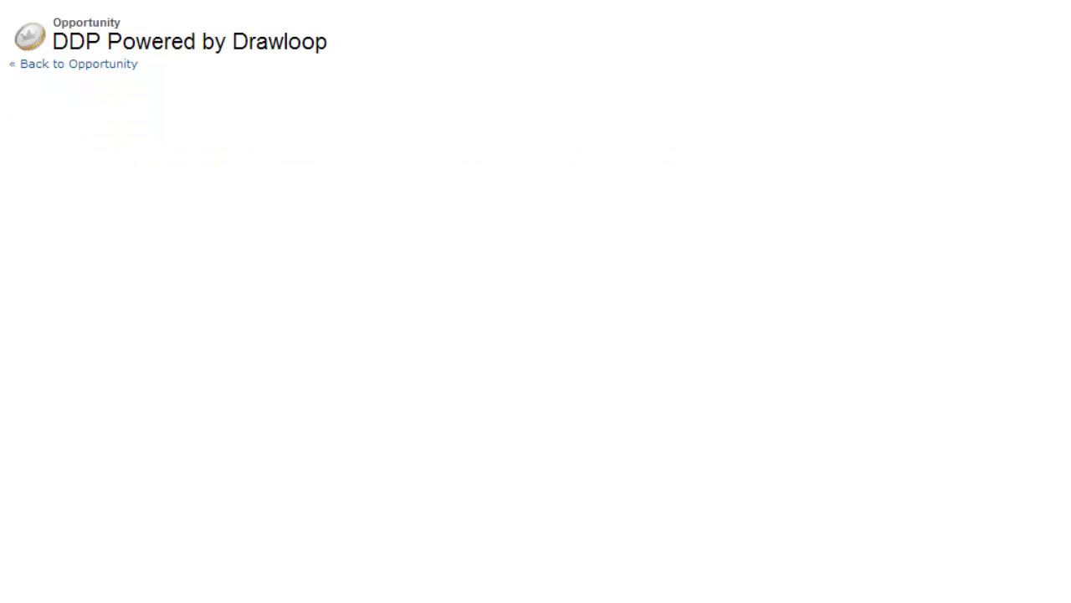
{"action": "left_click", "coordinate": [748, 153]}
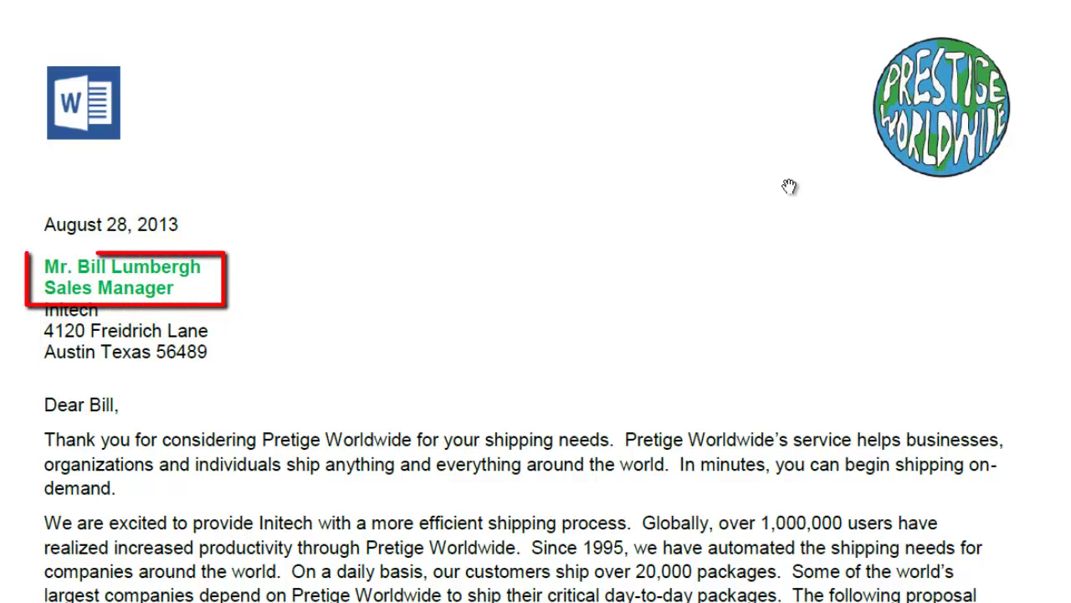
- Examine the generated proposal's competitor table, sales quote, terms and About Prestige Worldwide page
{"action": "scroll", "coordinate": [789, 186], "scroll_direction": "down", "scroll_amount": 7}
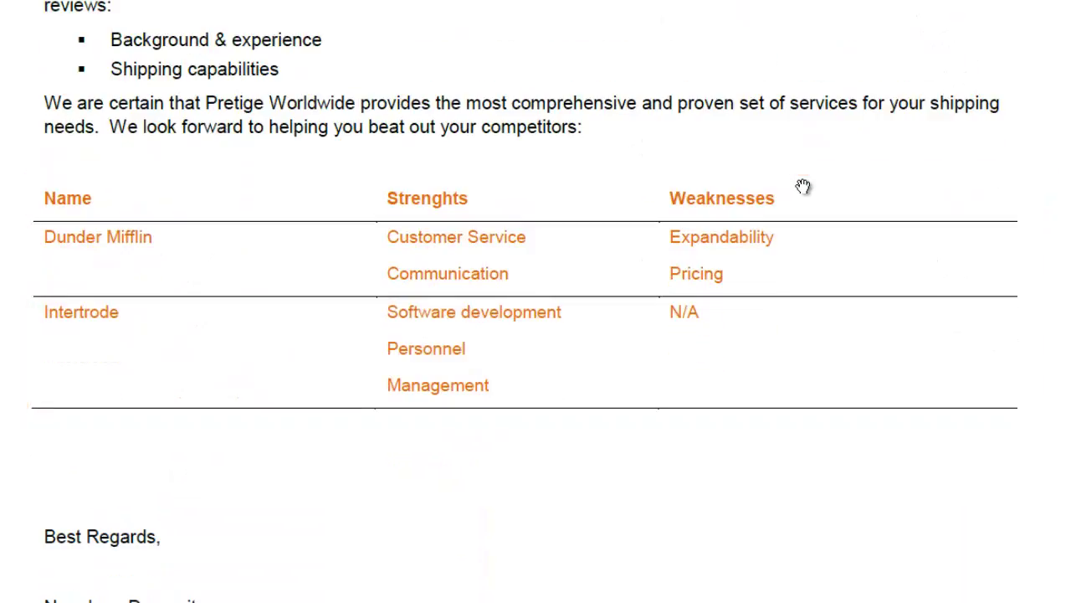
{"action": "scroll", "coordinate": [803, 186], "scroll_direction": "down", "scroll_amount": 20}
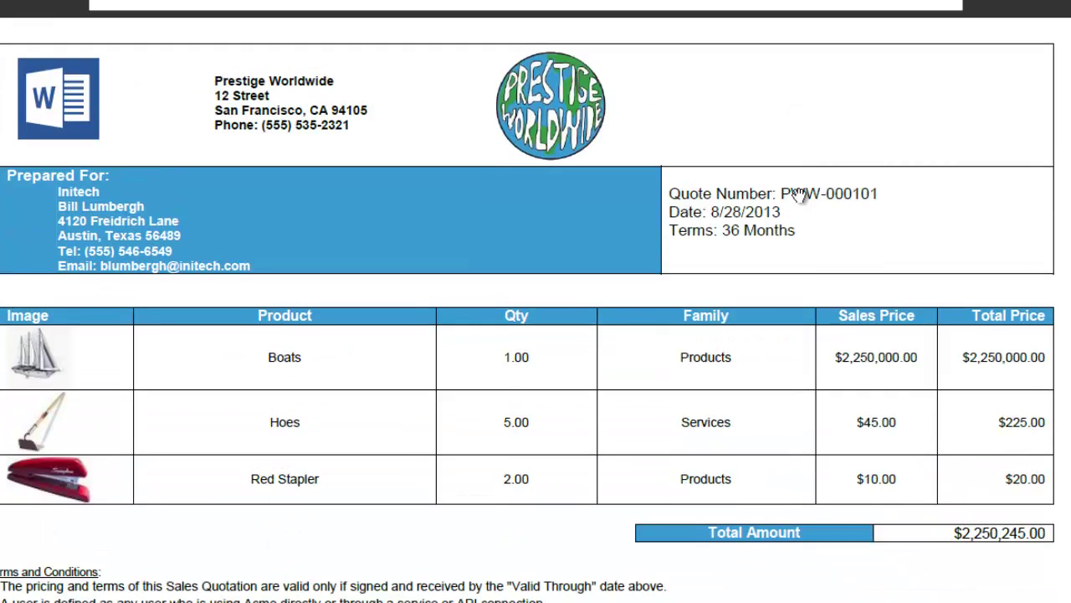
{"action": "scroll", "coordinate": [815, 134], "scroll_direction": "down", "scroll_amount": 3}
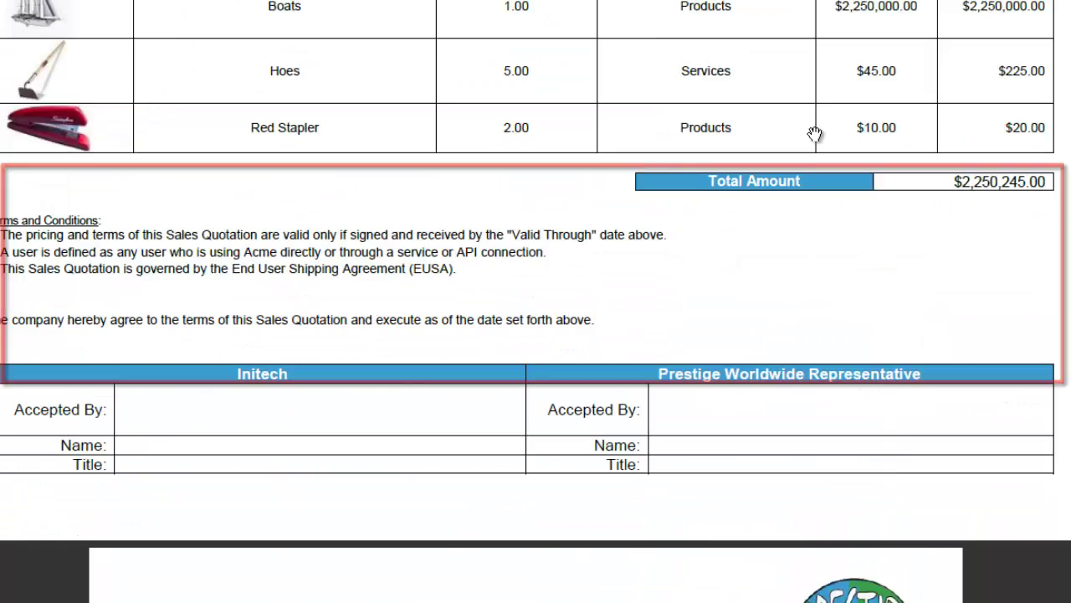
{"action": "scroll", "coordinate": [815, 134], "scroll_direction": "down", "scroll_amount": 10}
{"action": "scroll", "coordinate": [813, 136], "scroll_direction": "down", "scroll_amount": 10}
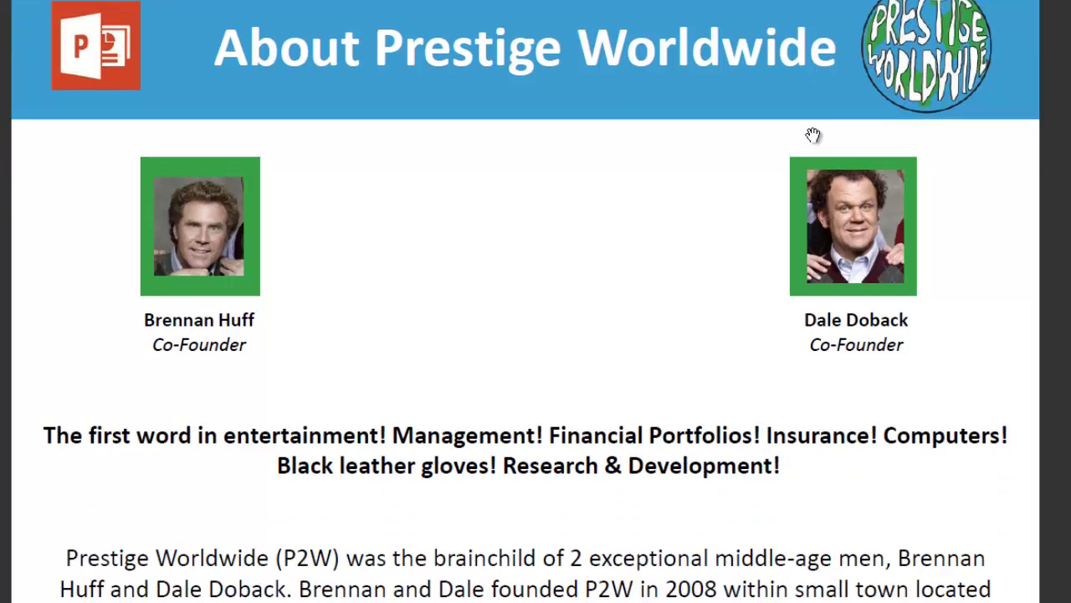
{"action": "scroll", "coordinate": [812, 136], "scroll_direction": "down", "scroll_amount": 2}
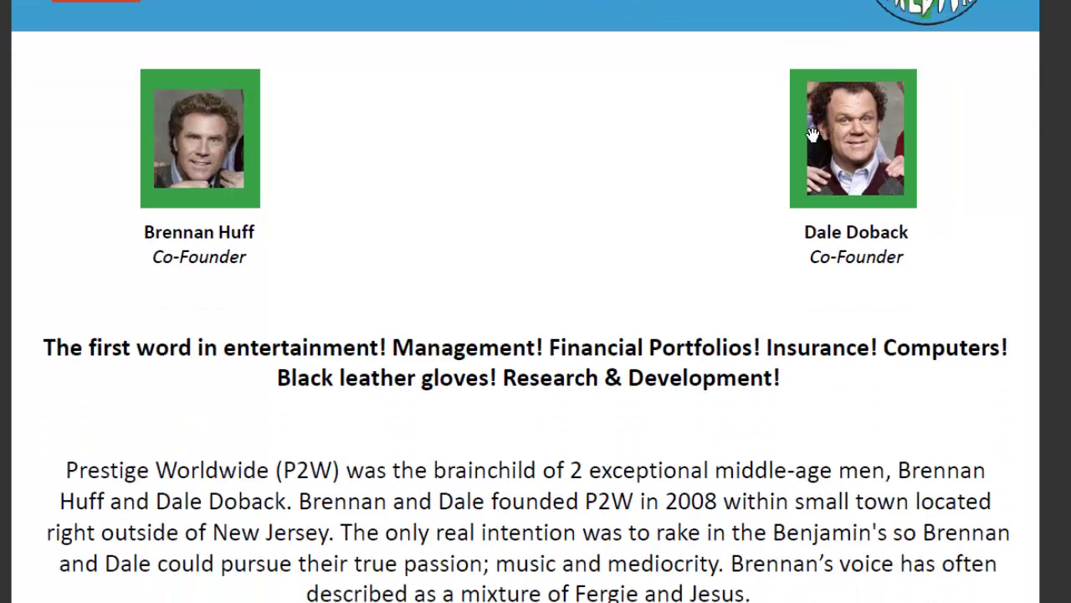